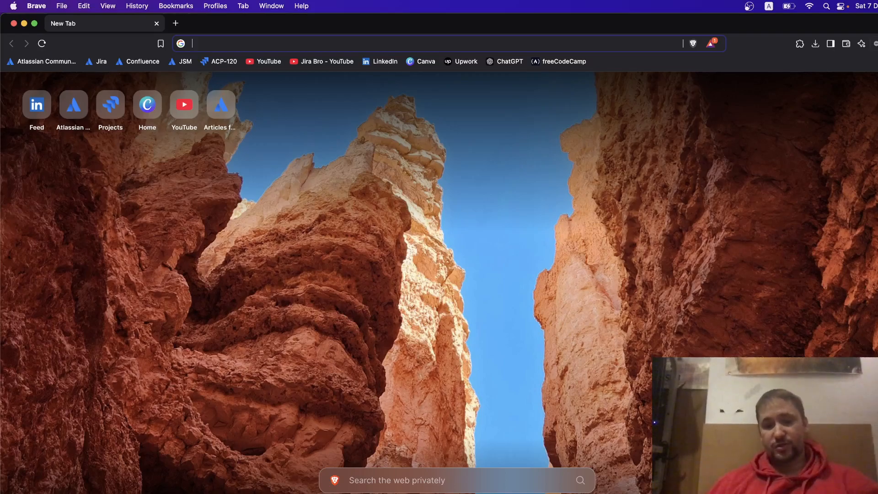
# Reveal the downloaded Service Desk archive in Finder's Downloads folder, allowing folder access.
pyautogui.click(815, 44)
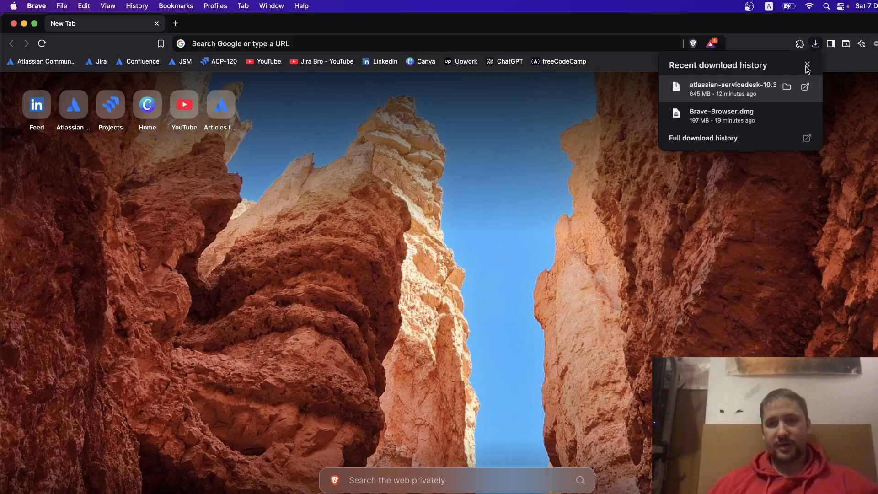
pyautogui.click(787, 87)
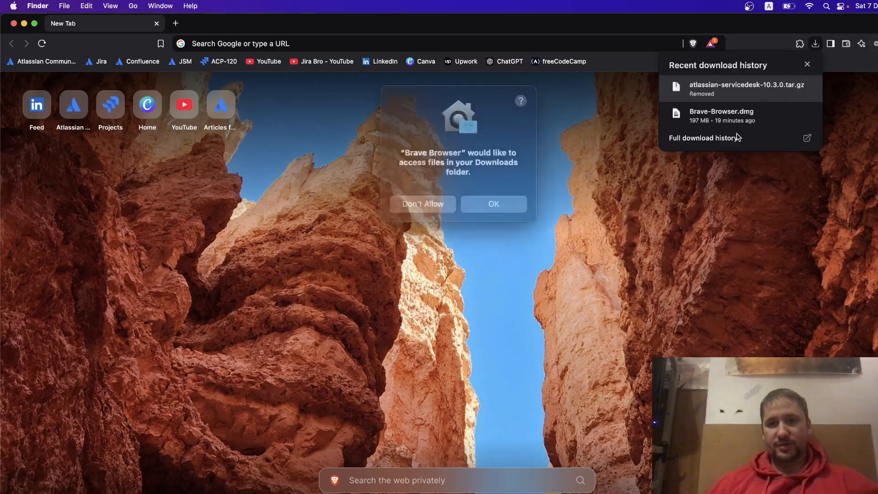
pyautogui.click(506, 196)
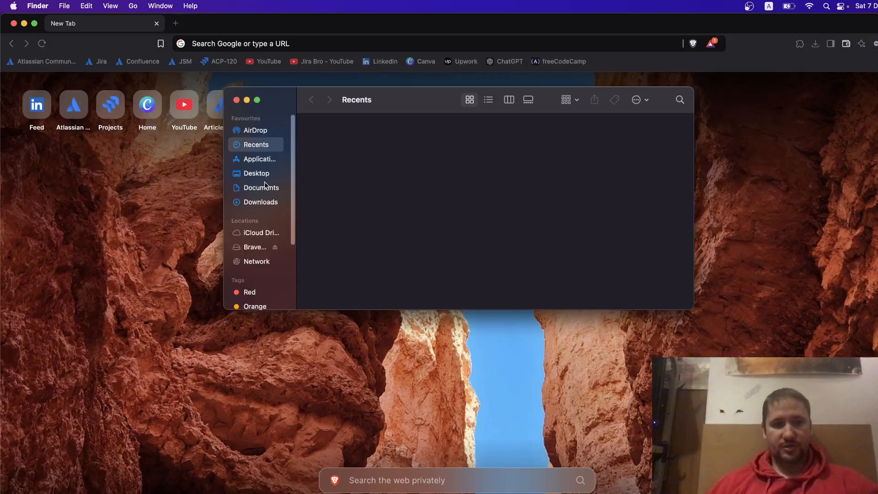
pyautogui.click(265, 203)
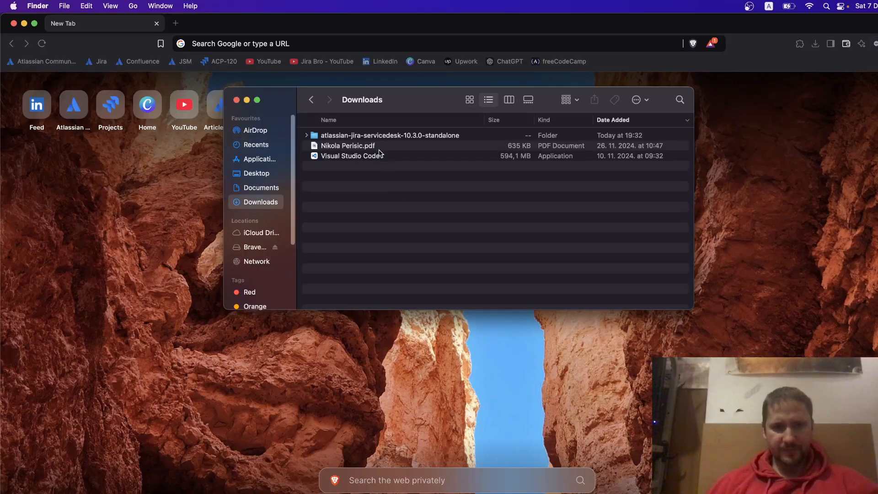
# Expand the atlassian-jira-servicedesk-10.3.0-standalone folder to inspect its subfolders, then collapse it.
pyautogui.click(306, 135)
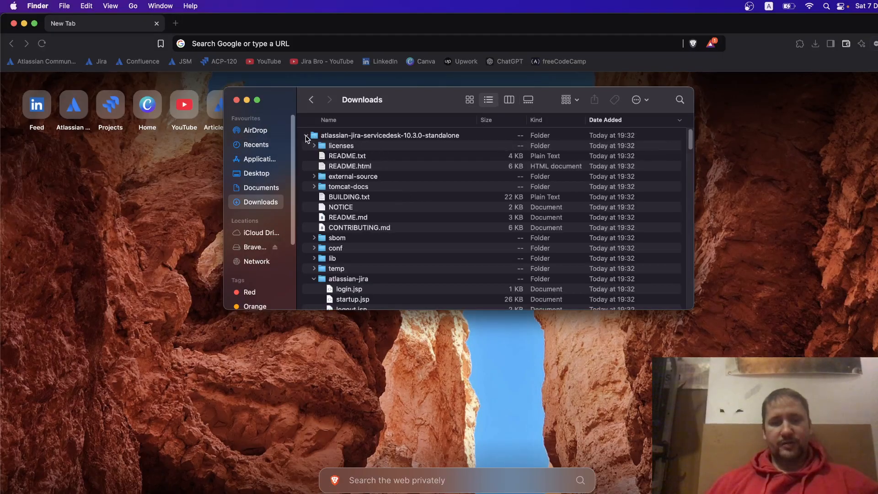
pyautogui.click(306, 135)
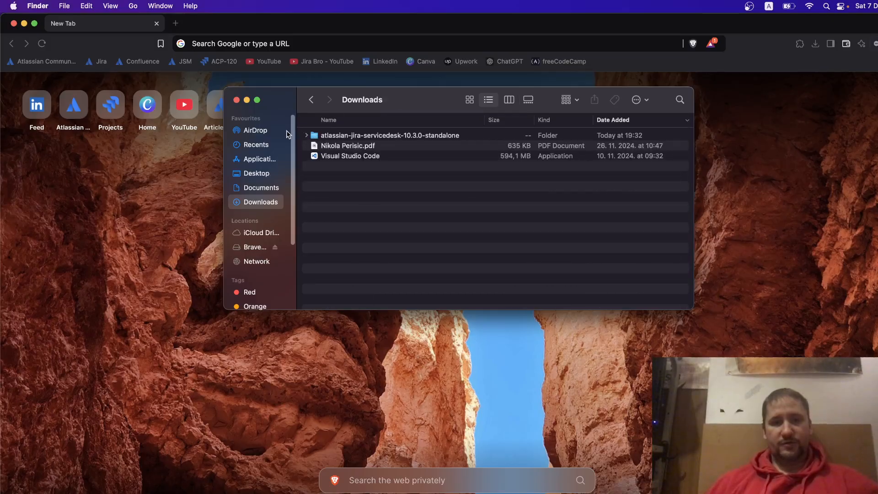
pyautogui.click(306, 136)
pyautogui.scroll(-3, 377, 228)
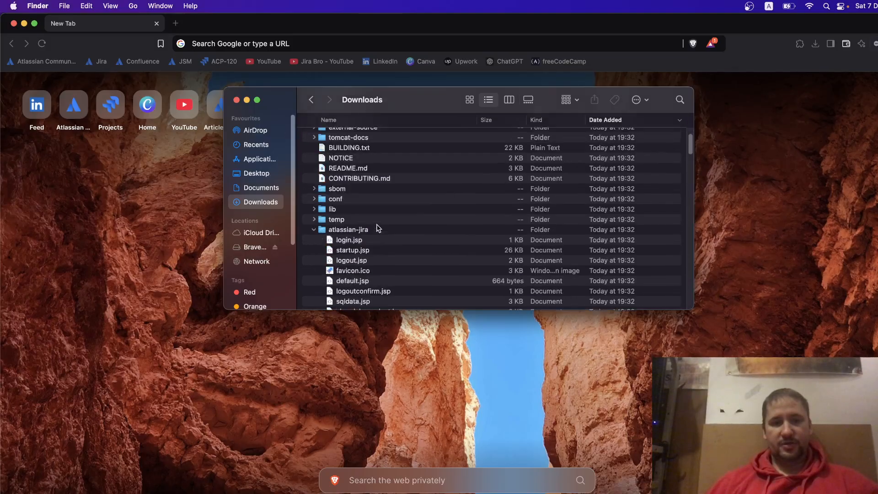
pyautogui.click(314, 230)
pyautogui.scroll(3, 372, 217)
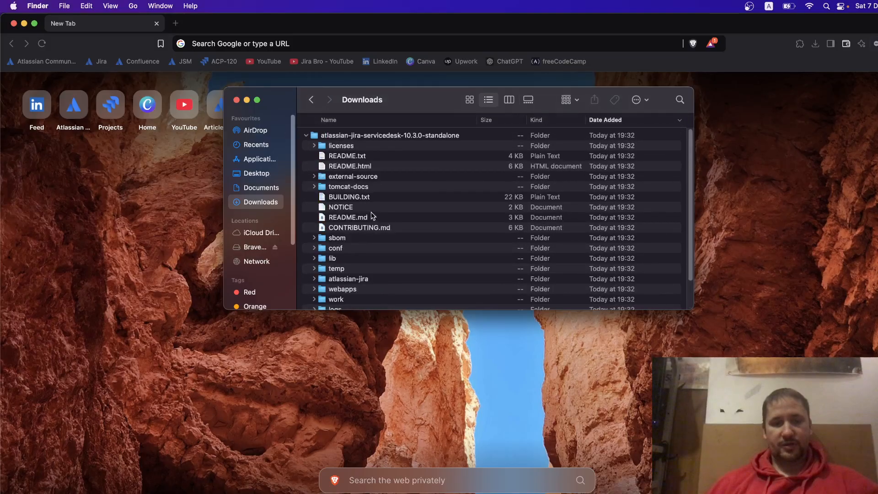
pyautogui.click(307, 135)
# Arrange Finder and Terminal side by side and enlarge the Terminal text.
pyautogui.moveTo(414, 104); pyautogui.dragTo(264, 94)
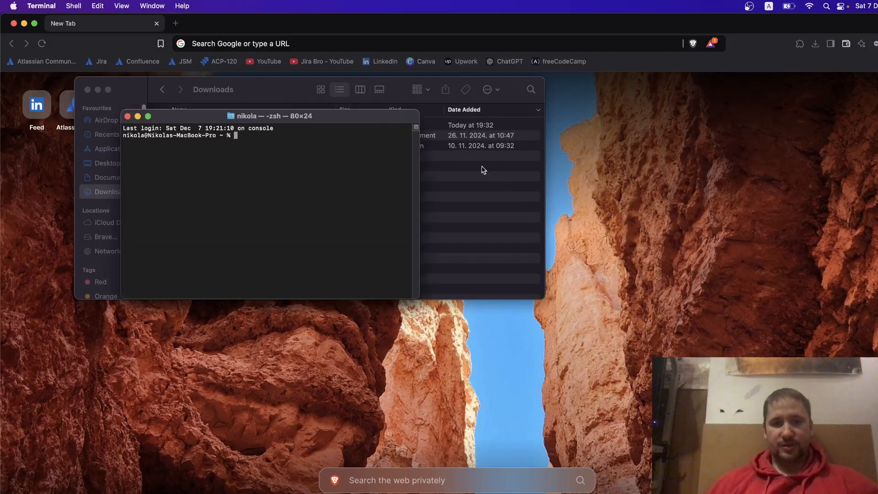
pyautogui.moveTo(332, 115); pyautogui.dragTo(601, 110)
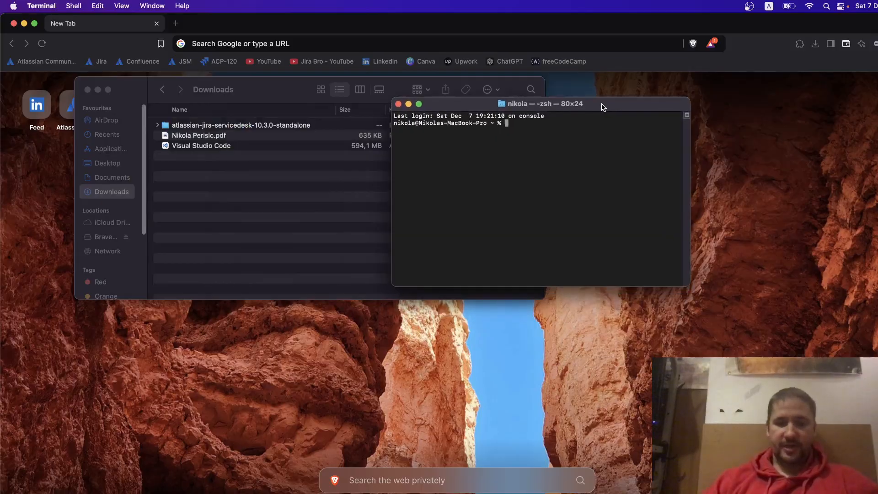
pyautogui.press('super+plus')
pyautogui.press('super+plus')
pyautogui.moveTo(602, 104); pyautogui.dragTo(687, 86)
pyautogui.moveTo(298, 88); pyautogui.dragTo(248, 73)
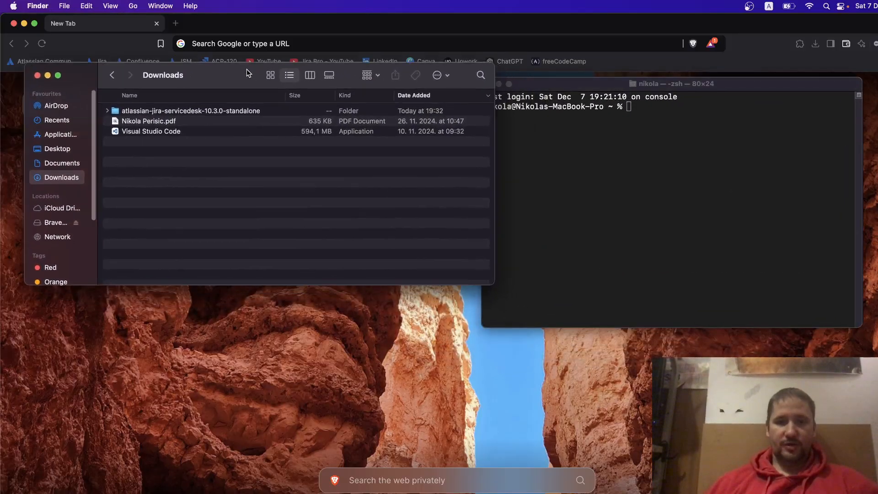
pyautogui.moveTo(722, 85); pyautogui.dragTo(750, 71)
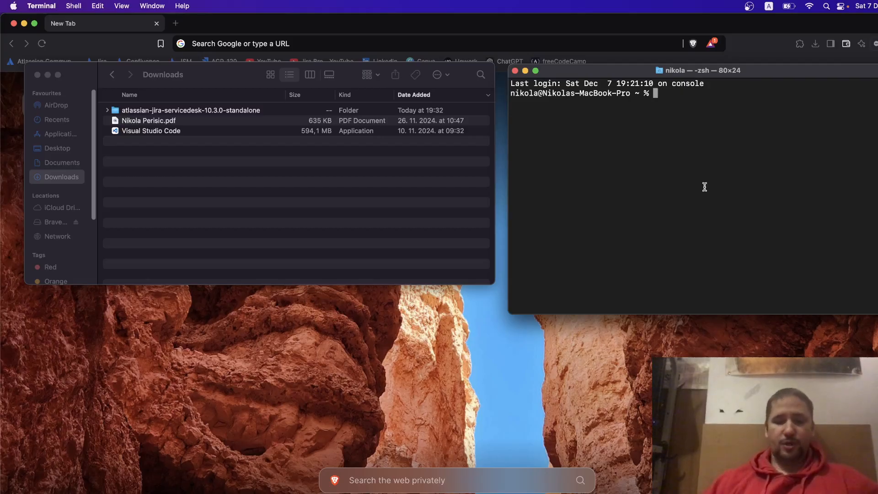
# Change into Downloads/atlassian-jira-servicedesk-10.3.0-standalone, listing each folder along the way.
pyautogui.write('ls')
pyautogui.press('Return')
pyautogui.write('cd Doq')
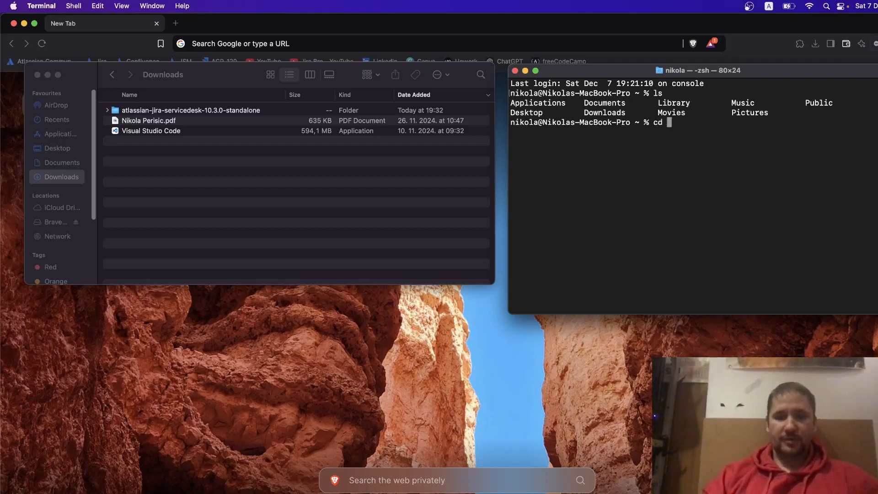
pyautogui.press('BackSpace')
pyautogui.write('w')
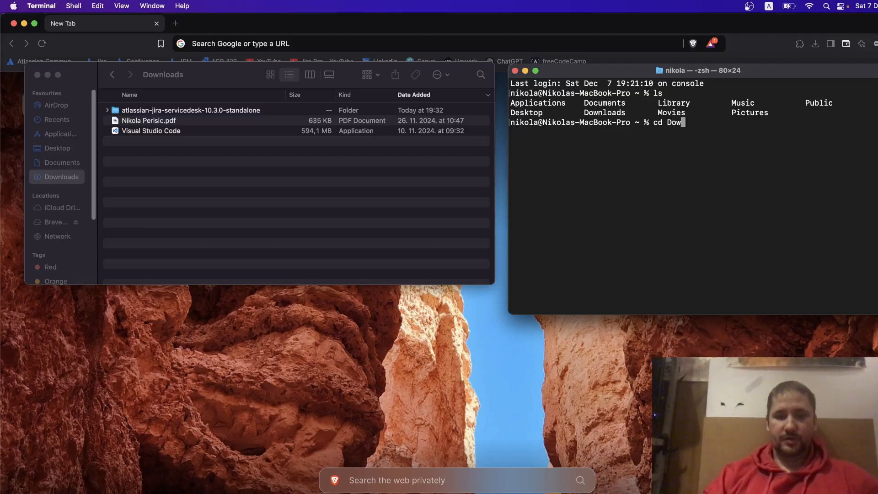
pyautogui.press('Tab')
pyautogui.press('Return')
pyautogui.write('ls')
pyautogui.press('Return')
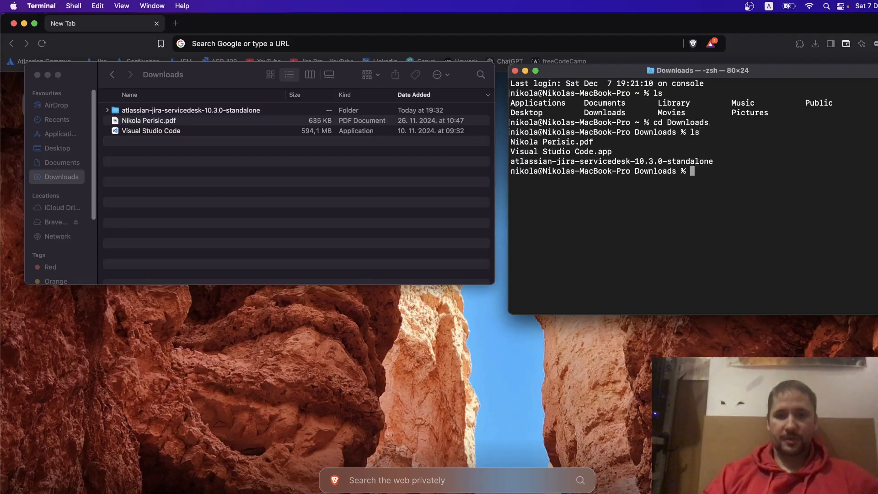
pyautogui.write('cd a')
pyautogui.press('Tab')
pyautogui.press('Return')
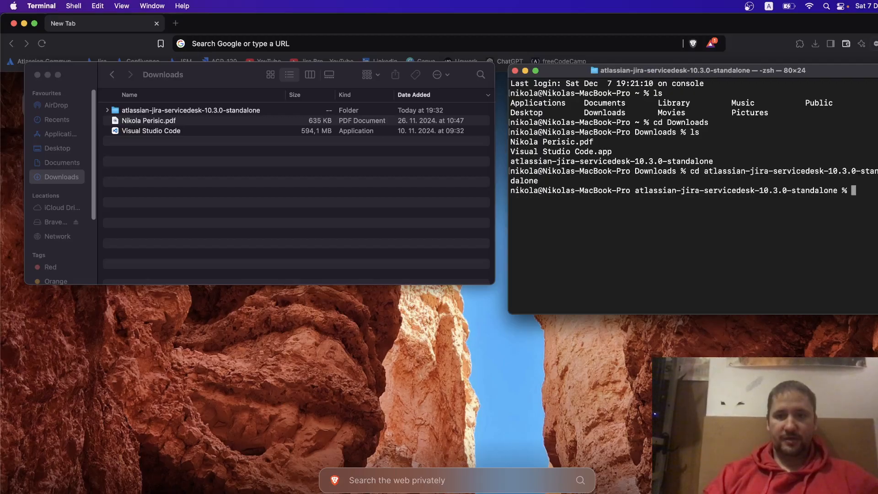
pyautogui.write('ls')
pyautogui.press('Return')
# Descend through atlassian-jira/WEB-INF into the classes folder and list its files.
pyautogui.write('cd atl')
pyautogui.press('Tab')
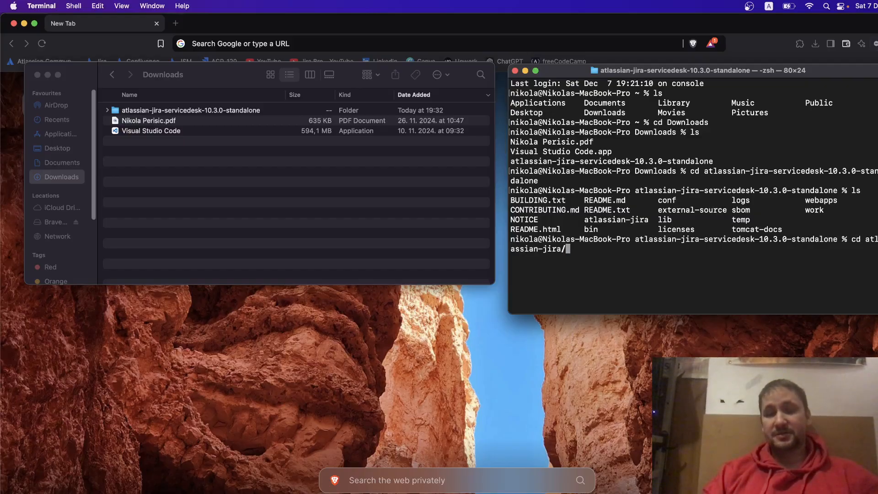
pyautogui.press('Return')
pyautogui.write('ls')
pyautogui.press('Return')
pyautogui.write('c')
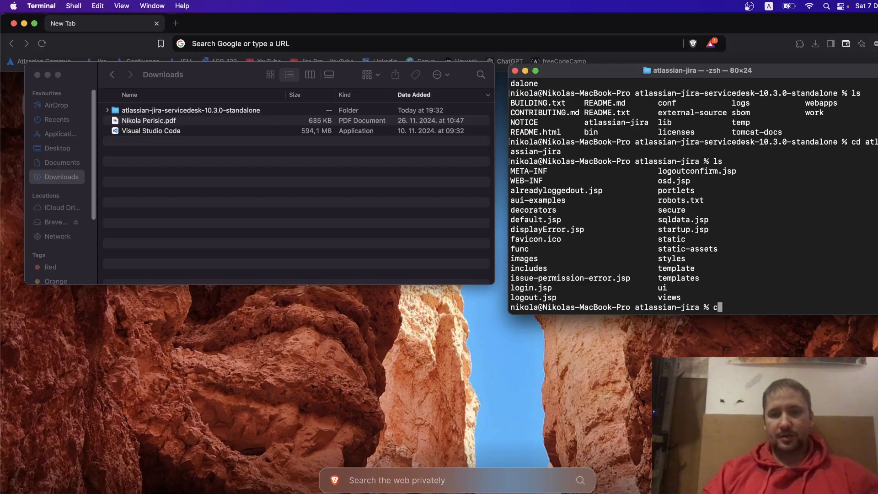
pyautogui.write('d WEB-INF')
pyautogui.press('Return')
pyautogui.write('ls')
pyautogui.press('Return')
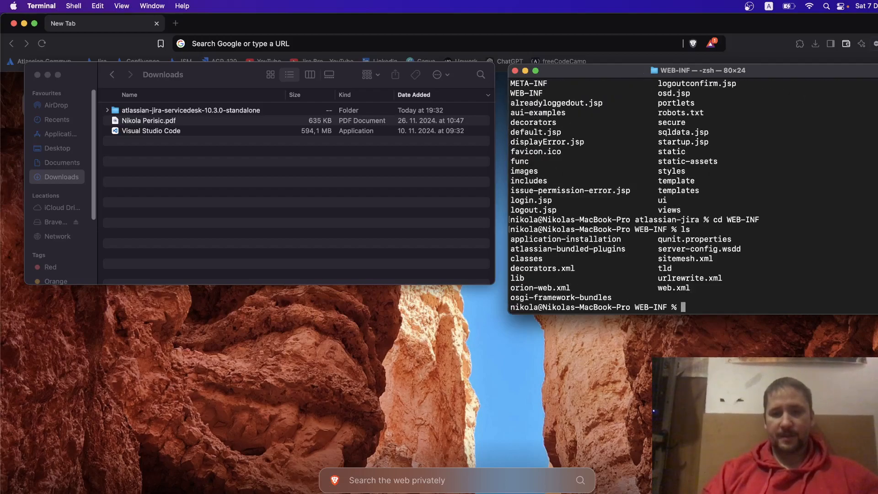
pyautogui.write('cd')
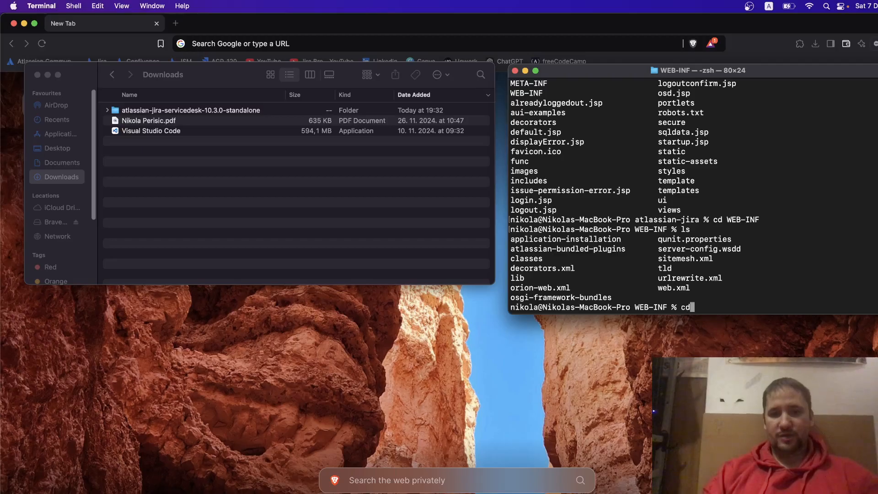
pyautogui.write(' classes')
pyautogui.press('Return')
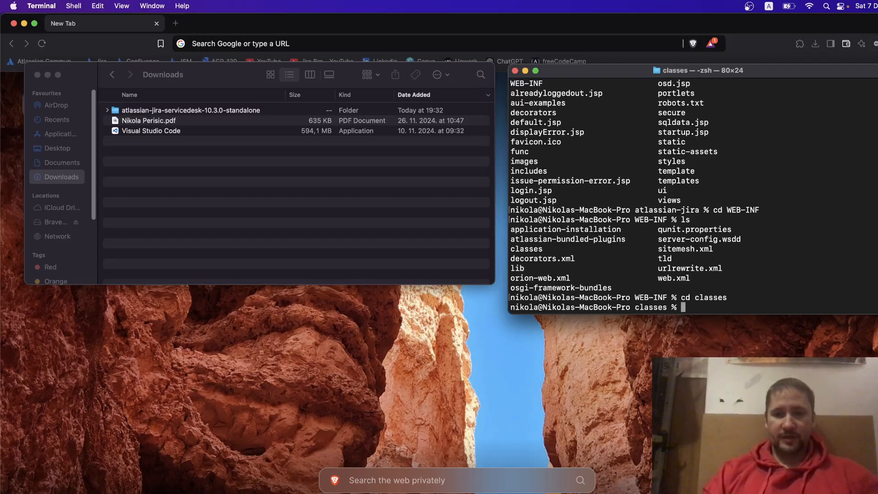
pyautogui.write('ls')
pyautogui.press('Return')
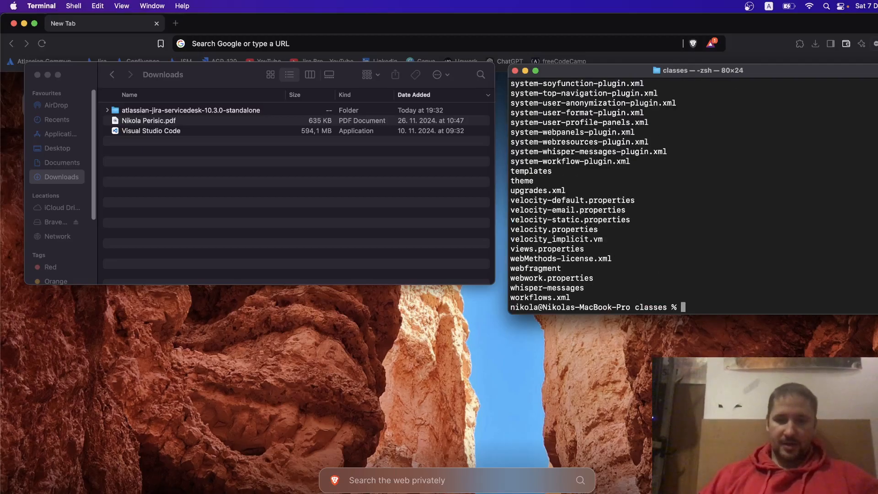
# Copy the file name jira-application.properties from the classes listing.
pyautogui.scroll(4, 688, 150)
pyautogui.scroll(10, 688, 151)
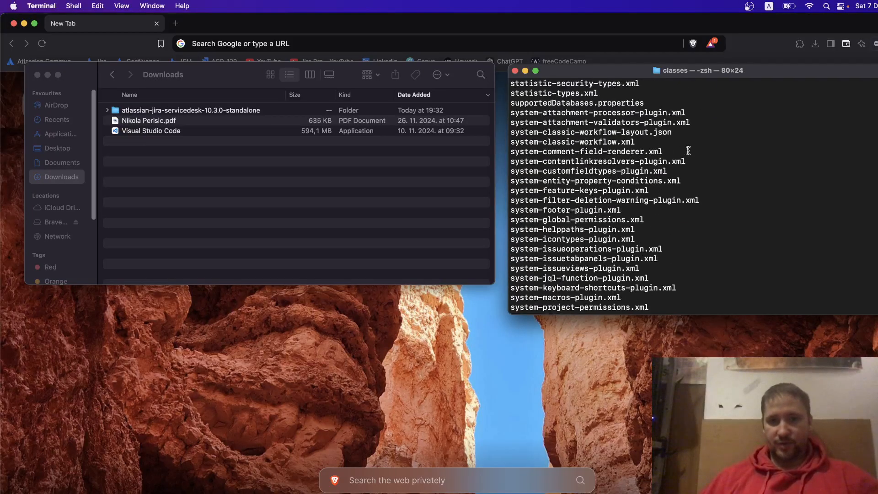
pyautogui.scroll(2, 688, 151)
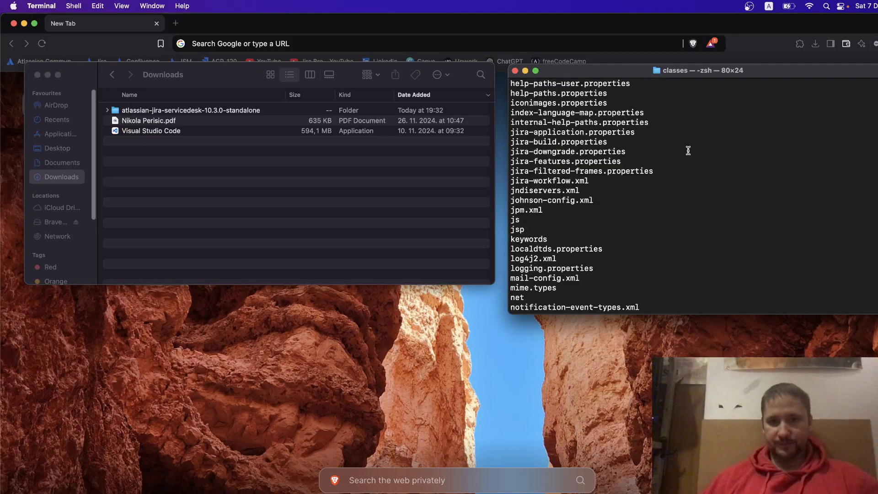
pyautogui.moveTo(638, 134); pyautogui.dragTo(511, 132)
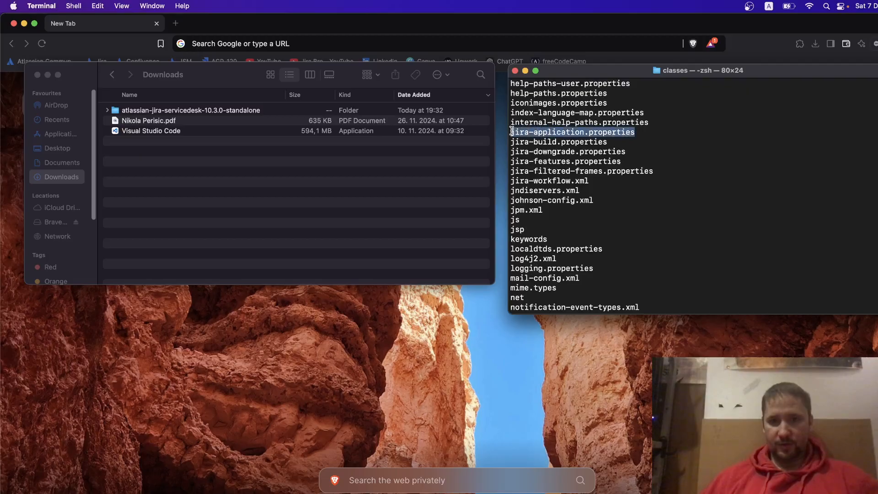
pyautogui.rightClick(528, 133)
pyautogui.click(547, 194)
pyautogui.scroll(-12, 687, 219)
# Open jira-application.properties in nano with the cursor at the end of the jira.home line.
pyautogui.write('nano')
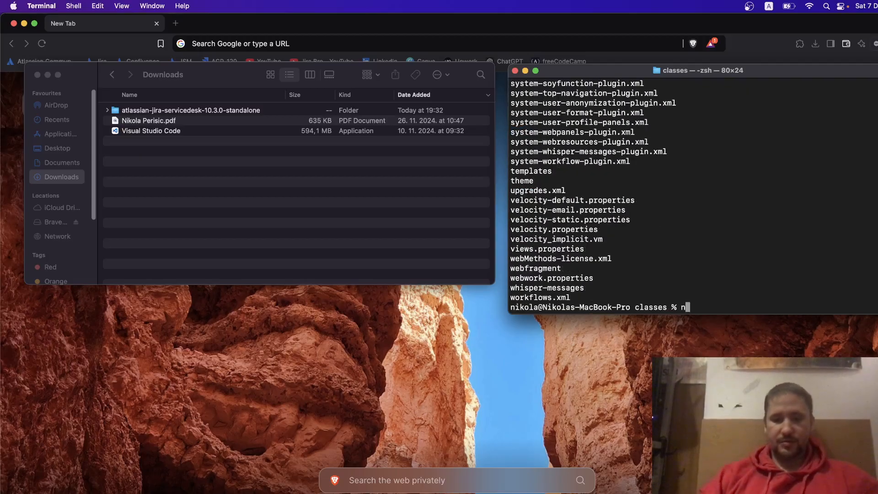
pyautogui.rightClick(715, 312)
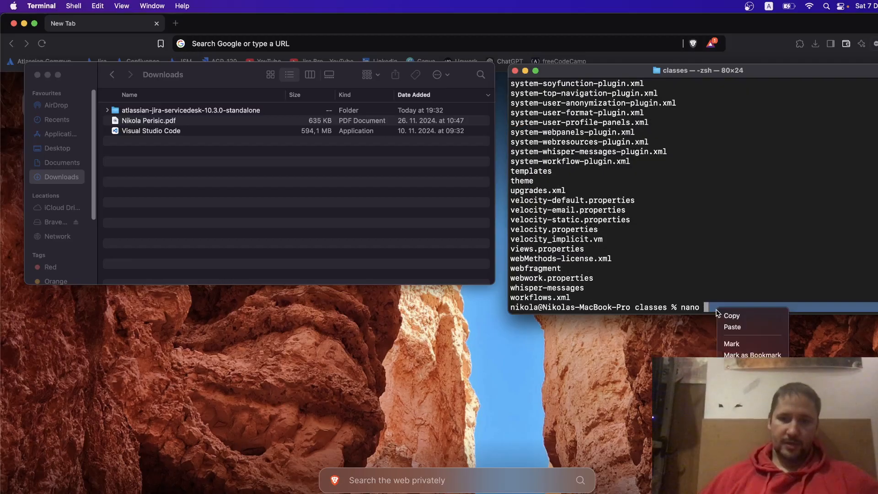
pyautogui.click(736, 327)
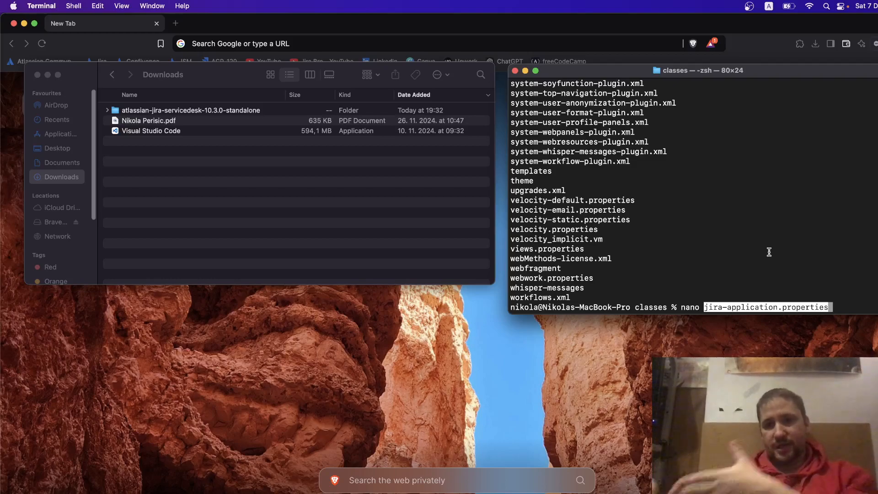
pyautogui.press('Return')
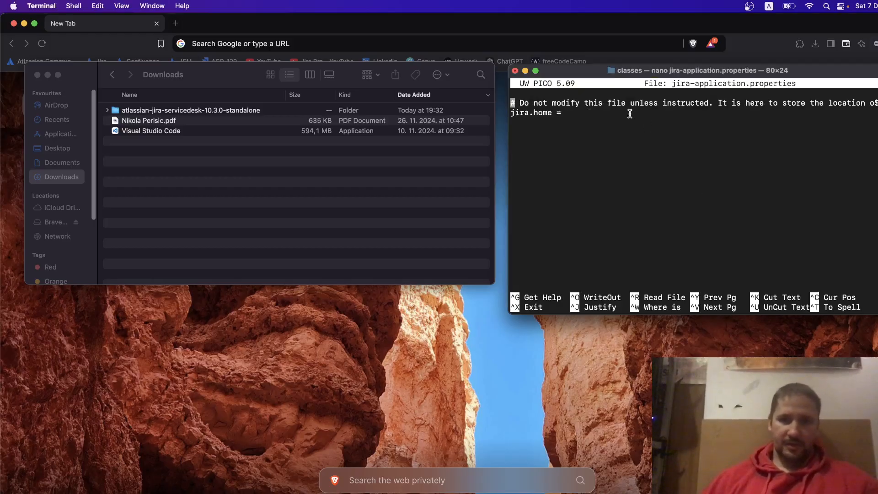
pyautogui.press('Down')
pyautogui.press('Right')
pyautogui.press('Right')
pyautogui.press('Right')
pyautogui.press('Right')
pyautogui.press('Right')
pyautogui.press('Right')
pyautogui.press('Right')
pyautogui.press('Right')
pyautogui.press('Right')
pyautogui.press('Right')
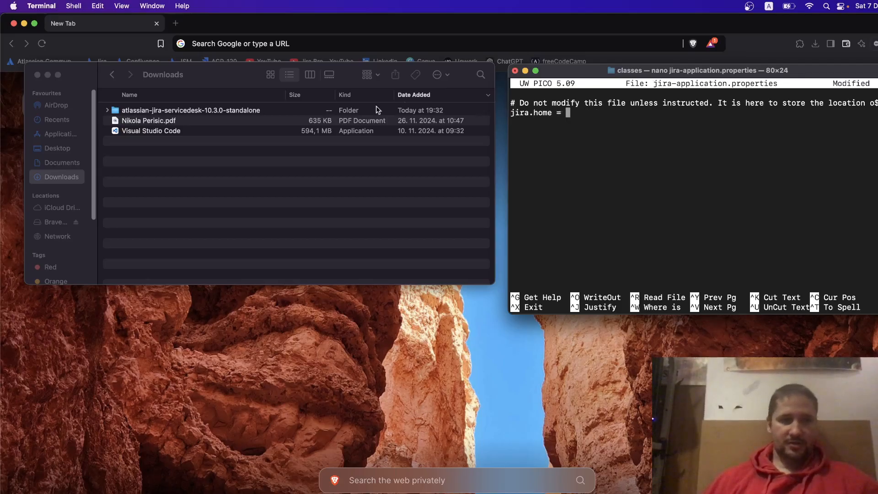
pyautogui.click(260, 191)
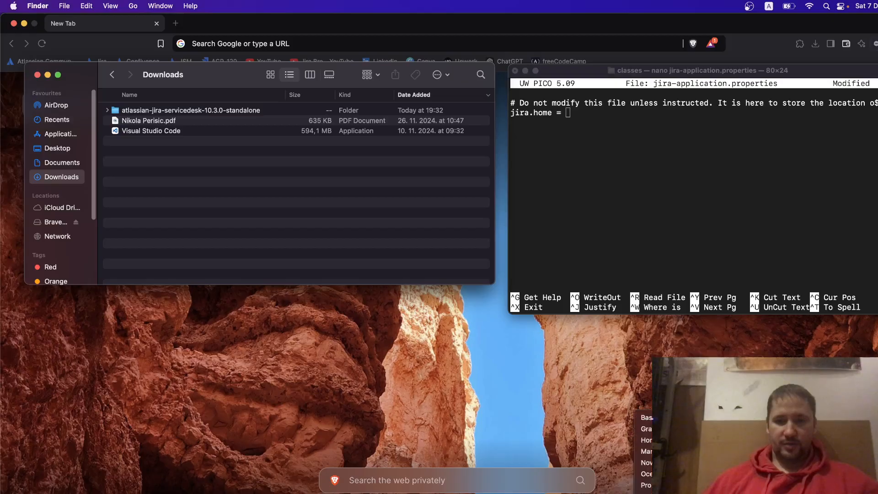
# In a second Terminal window, move into Documents, allowing access, and list its files.
pyautogui.press('super+Tab')
pyautogui.press('super+n')
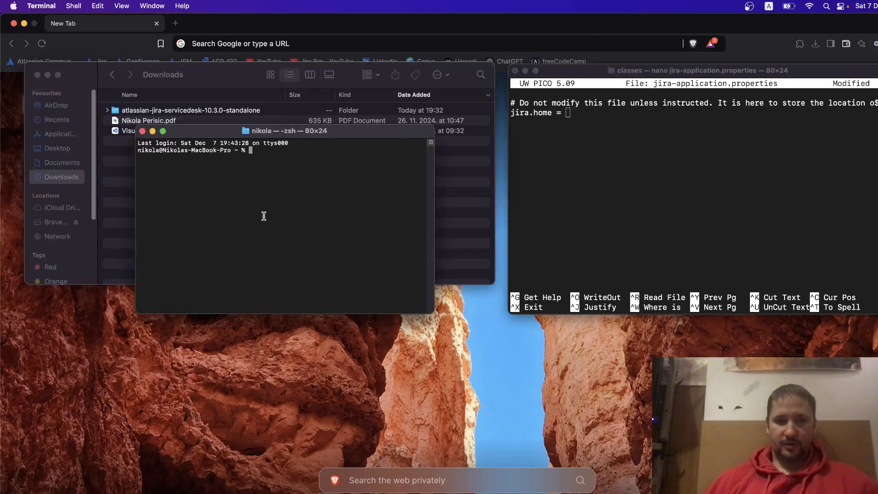
pyautogui.write('ls')
pyautogui.press('Return')
pyautogui.write('cd ')
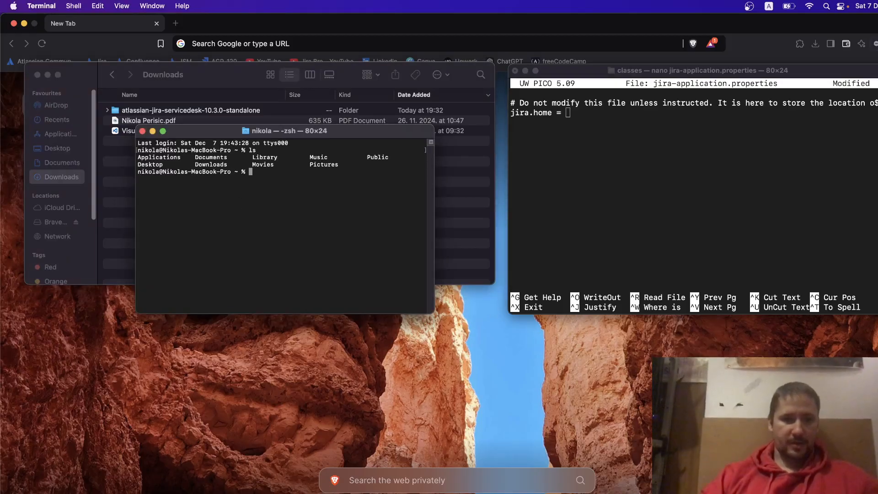
pyautogui.write('Documents')
pyautogui.press('Return')
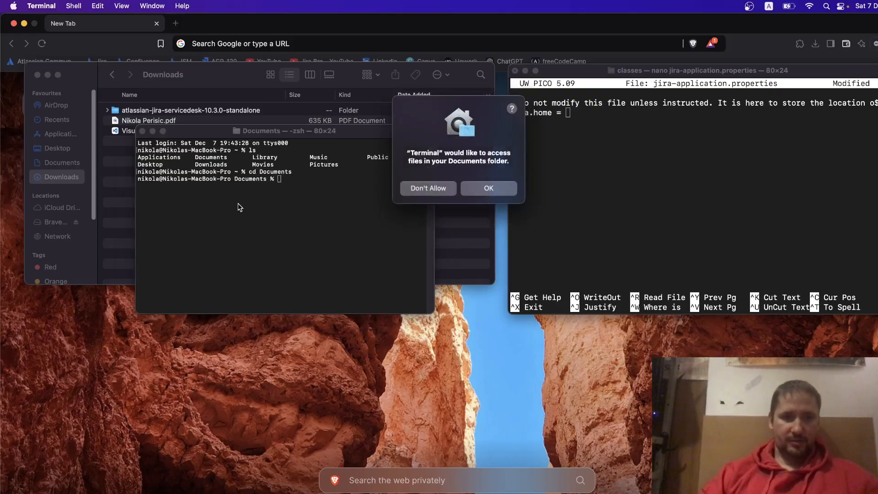
pyautogui.click(483, 190)
pyautogui.write('ls')
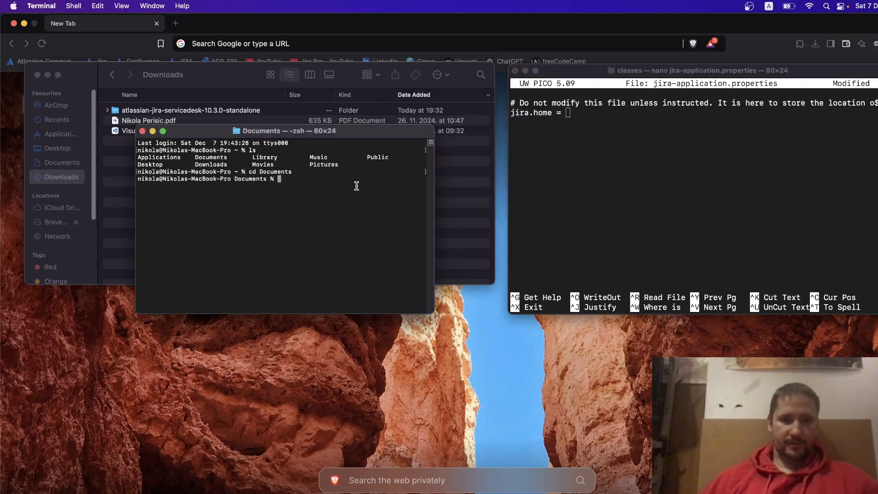
pyautogui.press('Return')
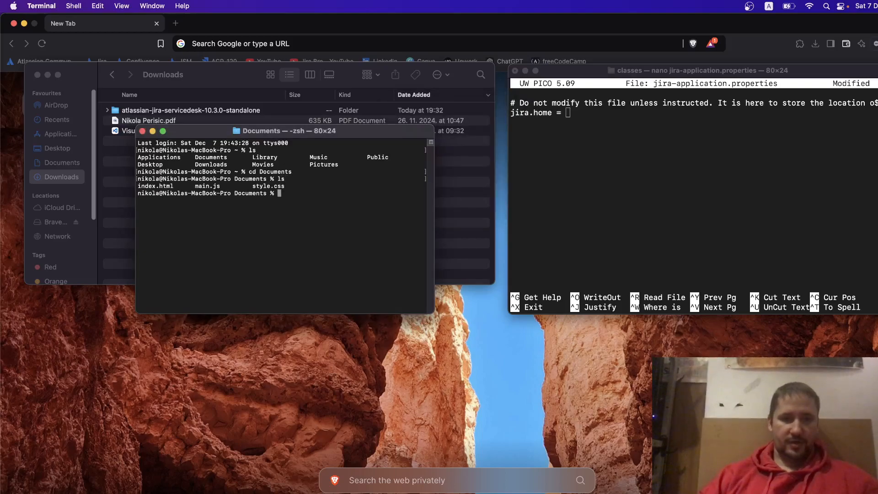
# Print the Documents folder's full path with pwd and copy it.
pyautogui.write('pwd')
pyautogui.press('Return')
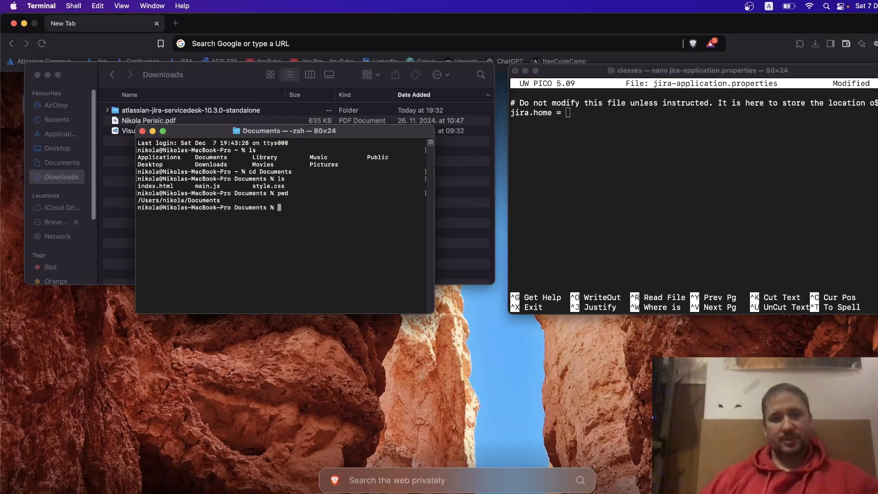
pyautogui.moveTo(221, 202); pyautogui.dragTo(138, 200)
pyautogui.rightClick(139, 200)
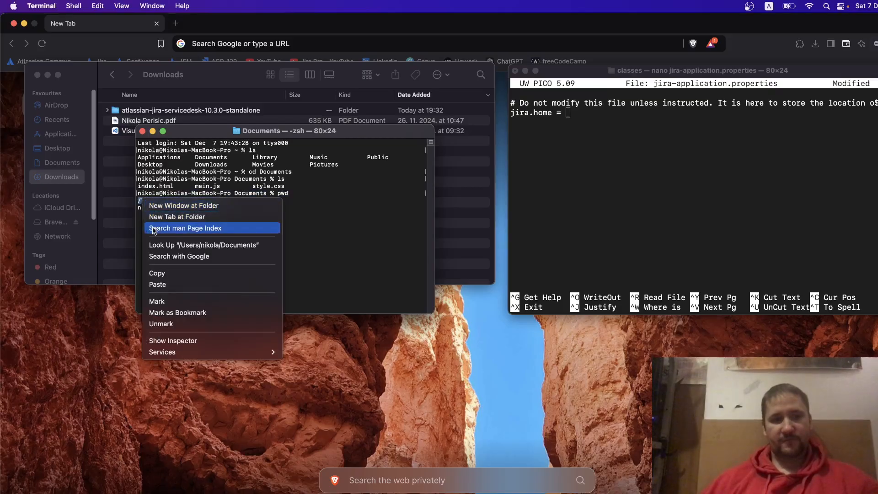
pyautogui.click(158, 274)
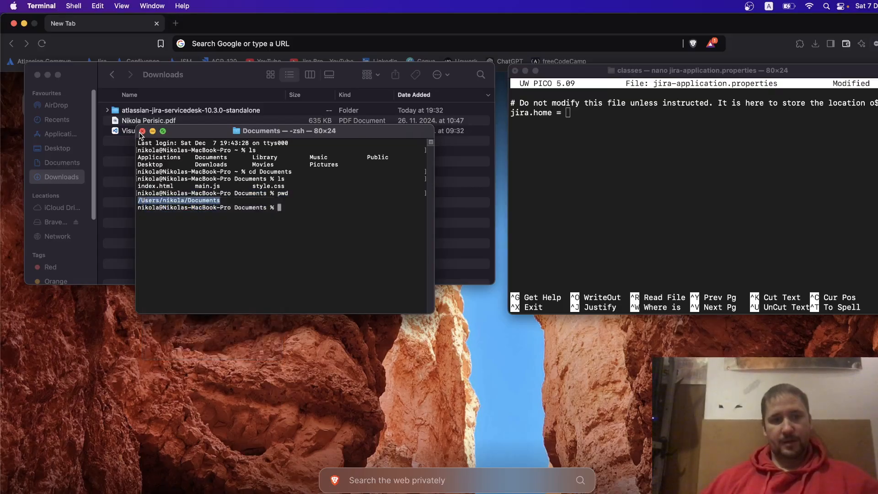
# Close the extra window, paste the Documents path as jira.home, and save jira-application.properties.
pyautogui.click(141, 131)
pyautogui.rightClick(605, 119)
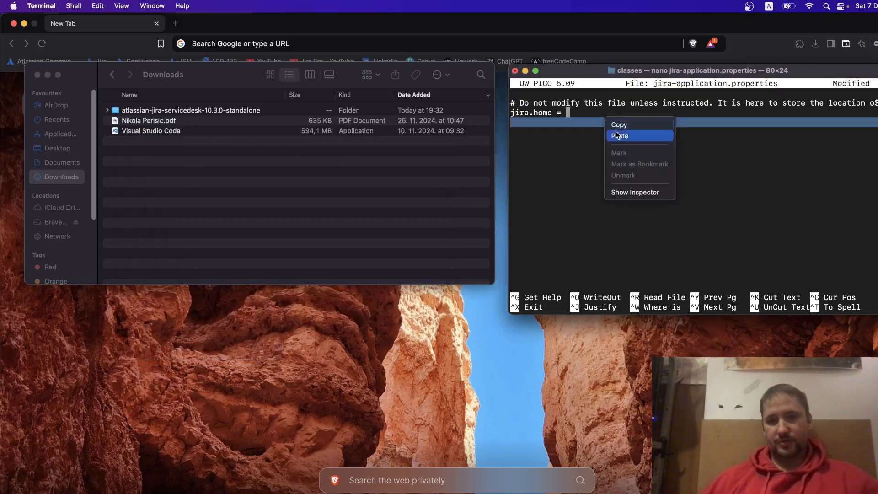
pyautogui.click(618, 135)
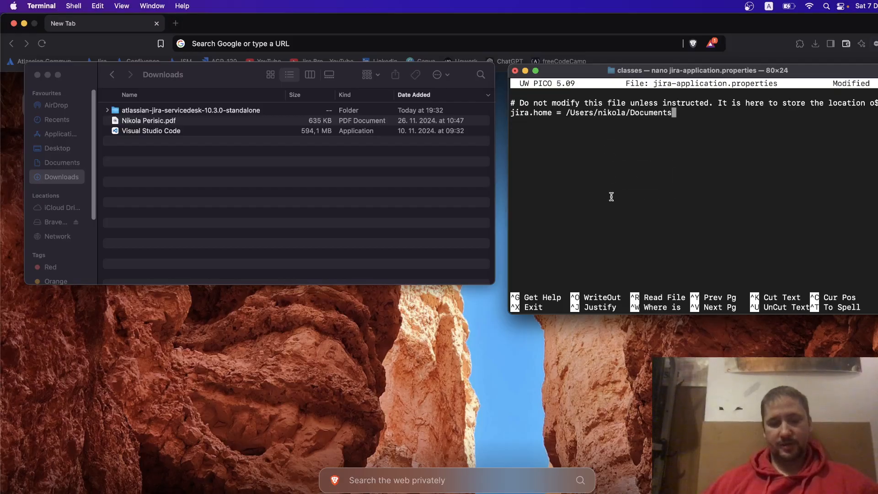
pyautogui.hotkey('ctrl', 'x')
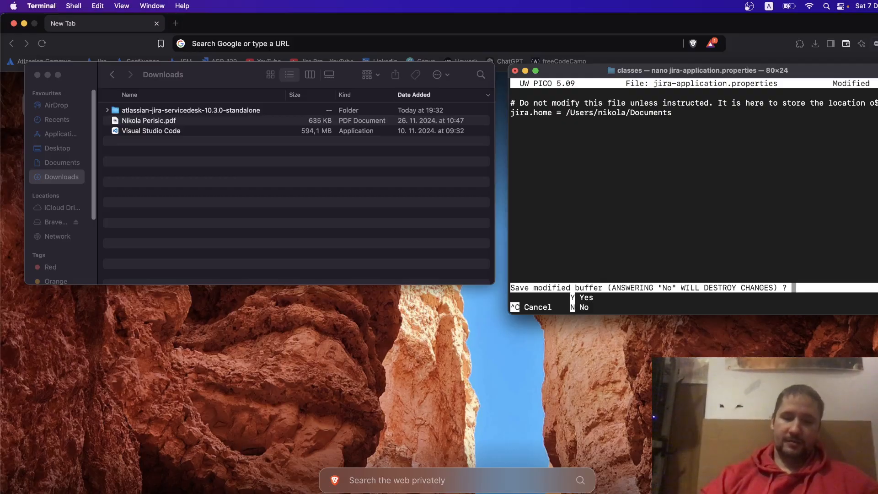
pyautogui.press('y')
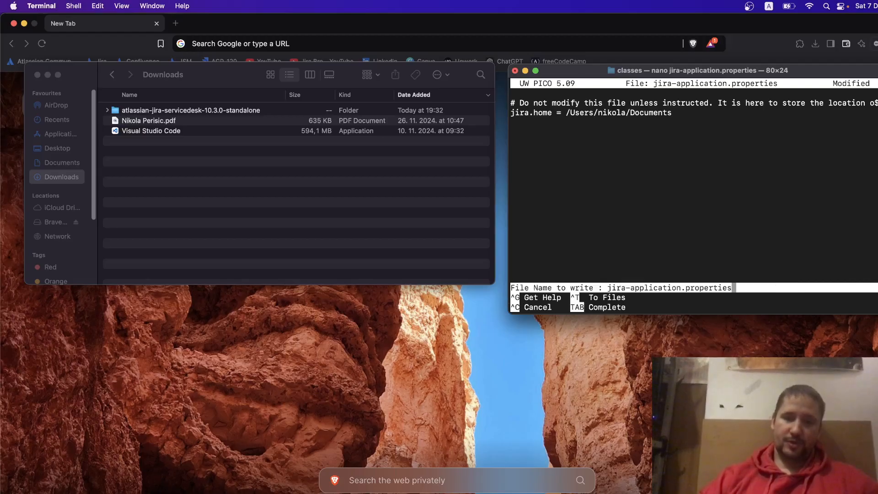
pyautogui.press('Return')
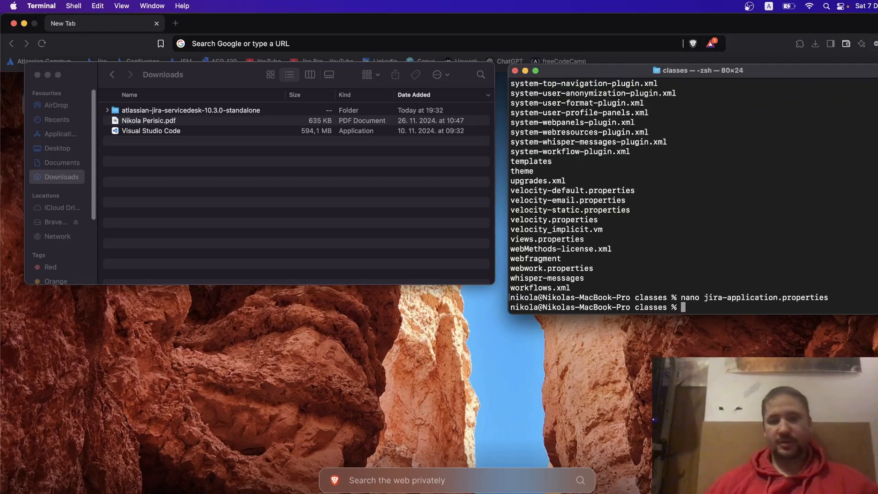
# Close Finder, centre Terminal, and return to the atlassian-jira-servicedesk-10.3.0-standalone install folder.
pyautogui.click(38, 74)
pyautogui.moveTo(681, 75); pyautogui.dragTo(410, 65)
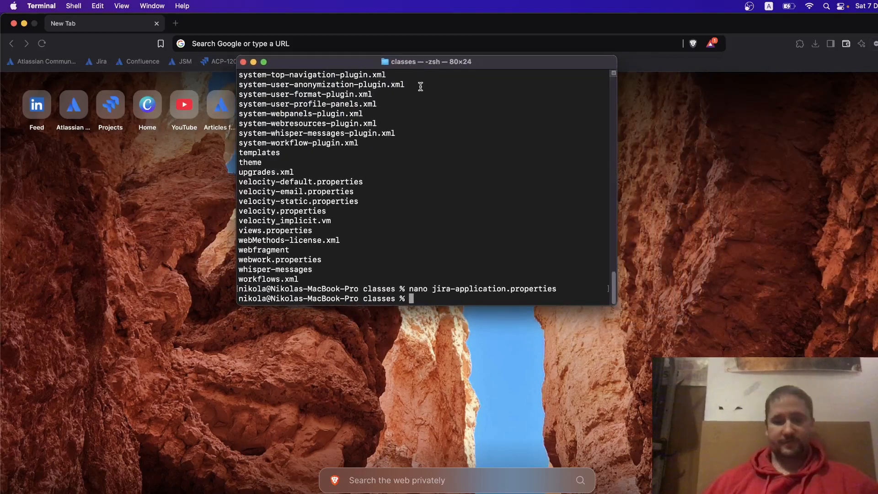
pyautogui.write('cd ..')
pyautogui.press('Return')
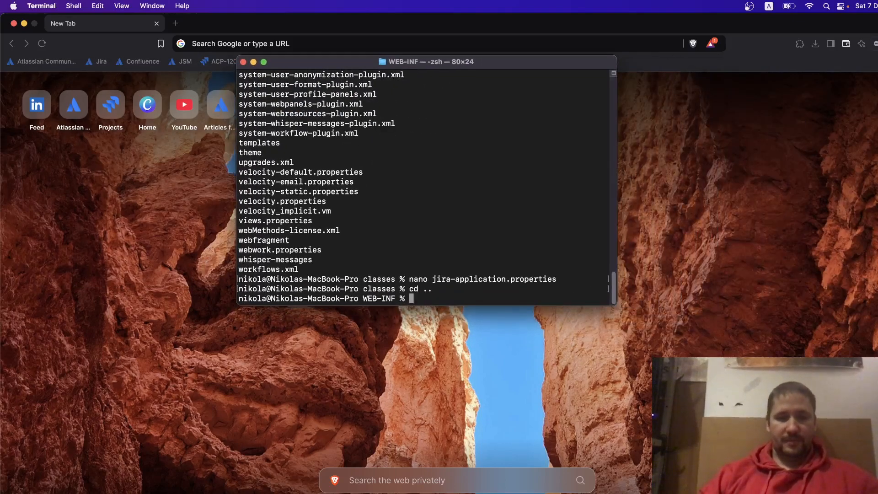
pyautogui.write('cd ..')
pyautogui.press('Return')
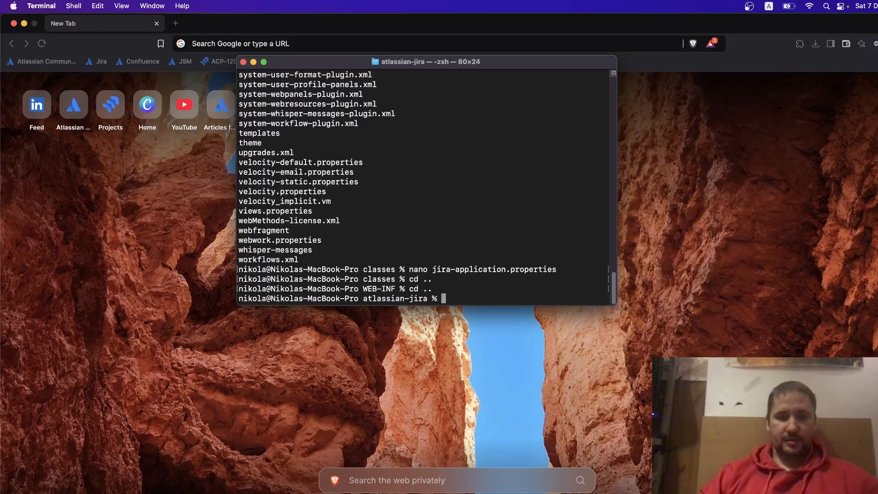
pyautogui.write('cd ..')
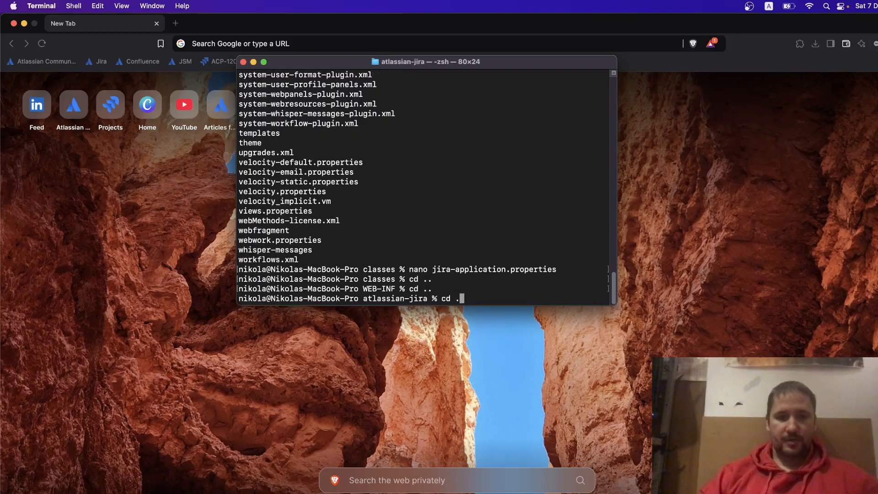
pyautogui.press('Return')
pyautogui.write('cd ..')
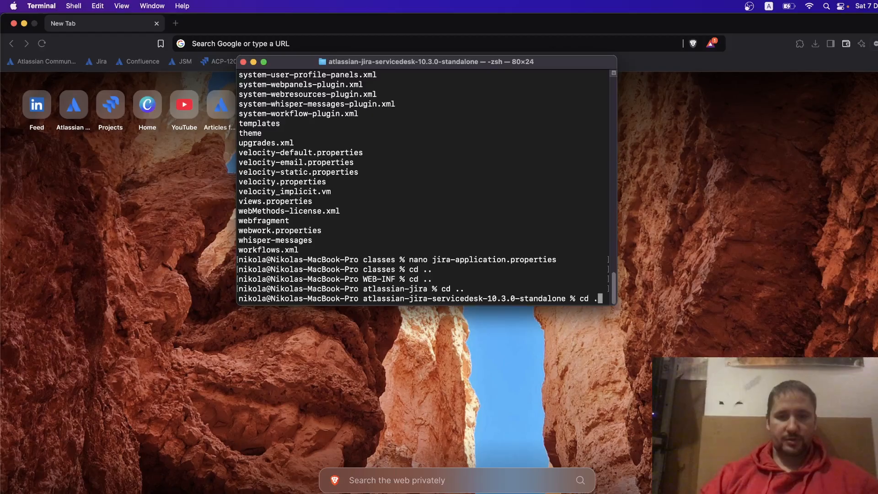
pyautogui.press('Return')
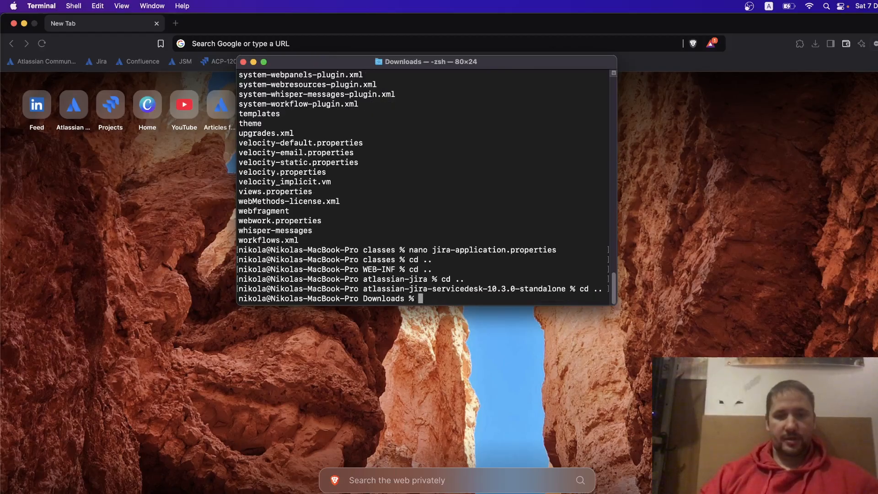
pyautogui.write('cd')
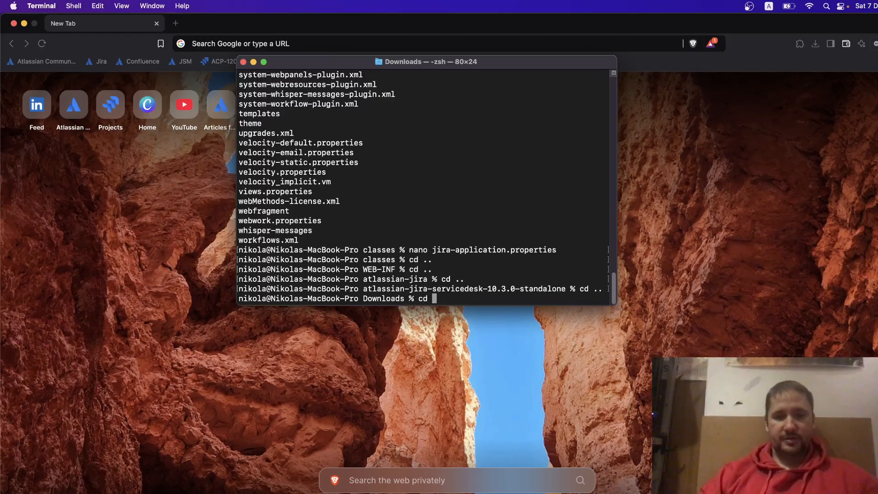
pyautogui.write(' a')
pyautogui.press('Tab')
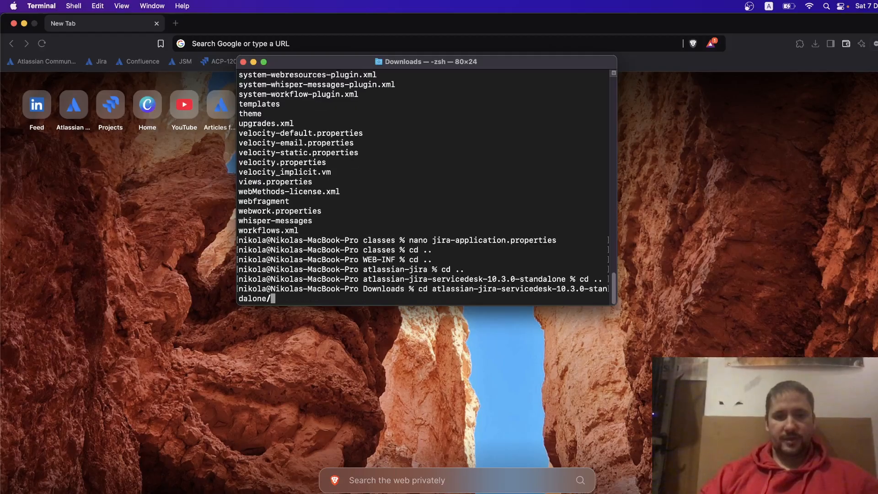
pyautogui.press('Return')
# Run ./start-jira.sh from the bin folder and check the output for Tomcat started.
pyautogui.write('ls')
pyautogui.press('BackSpace')
pyautogui.press('BackSpace')
pyautogui.write('cd bin')
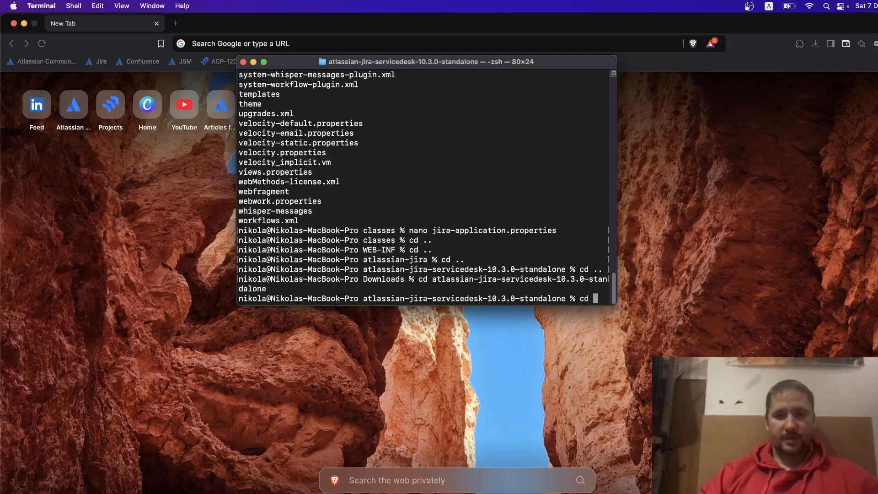
pyautogui.press('Return')
pyautogui.write('ls')
pyautogui.press('Return')
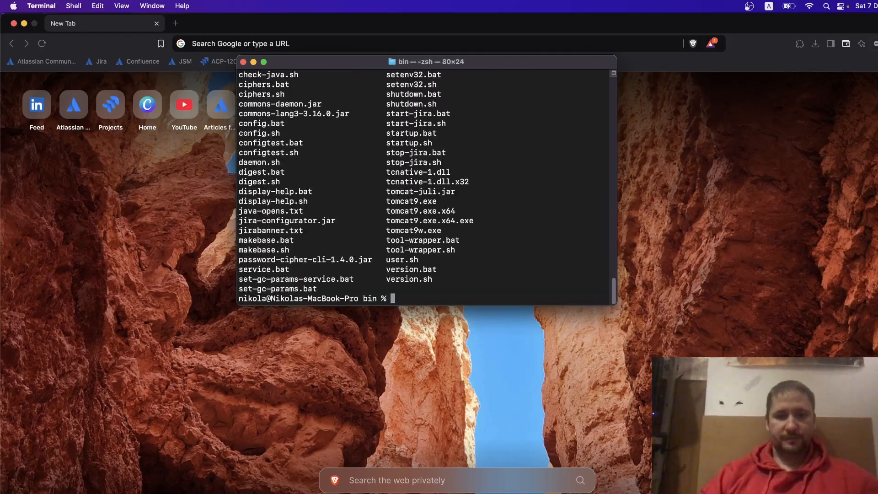
pyautogui.write('./star')
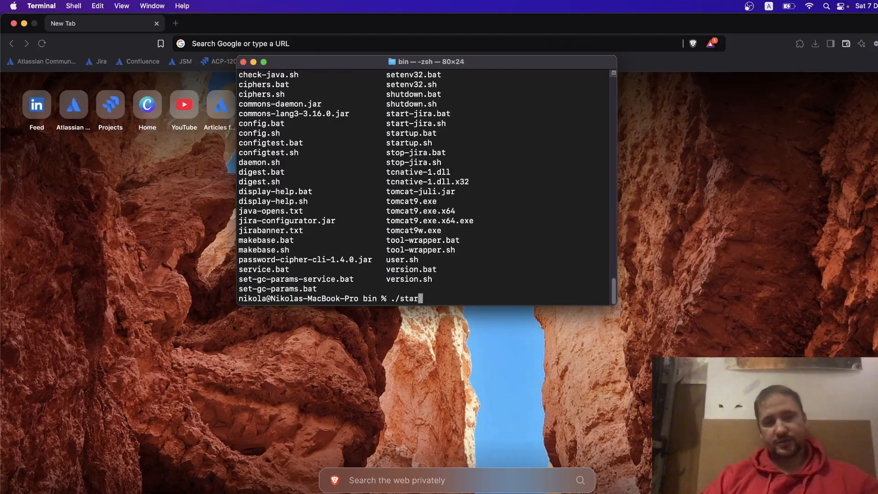
pyautogui.write('t-ji')
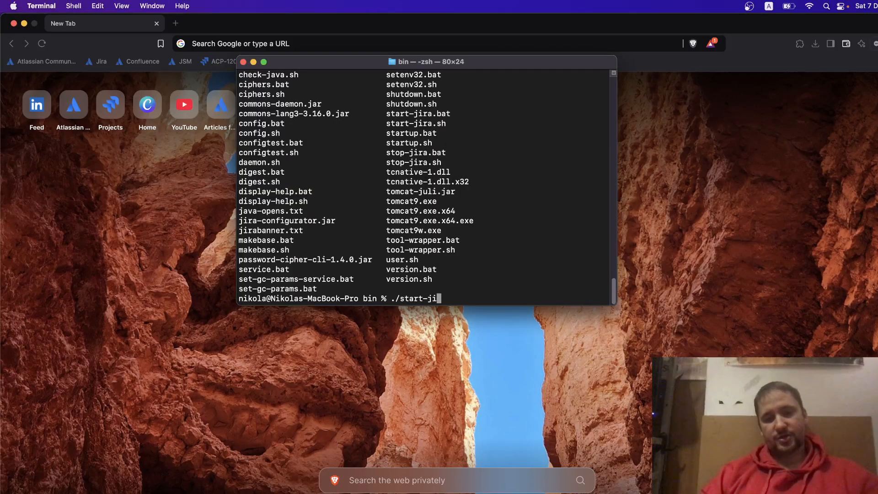
pyautogui.write('r')
pyautogui.press('BackSpace')
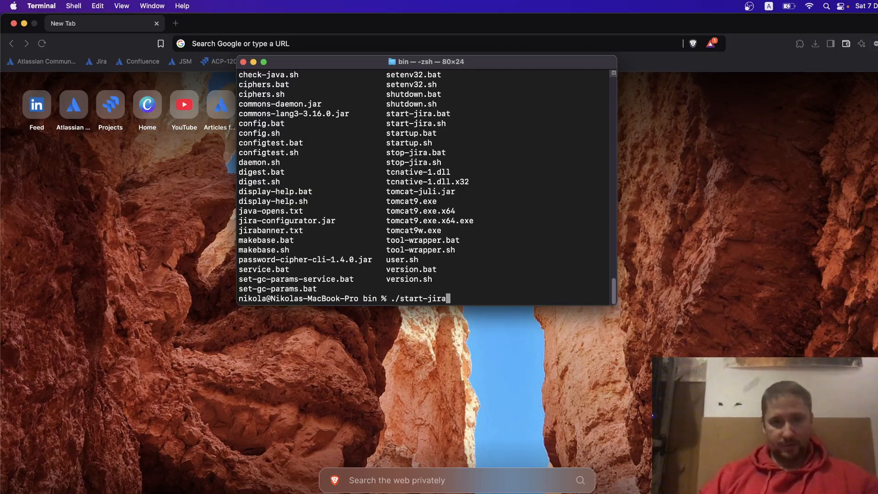
pyautogui.write('.sh')
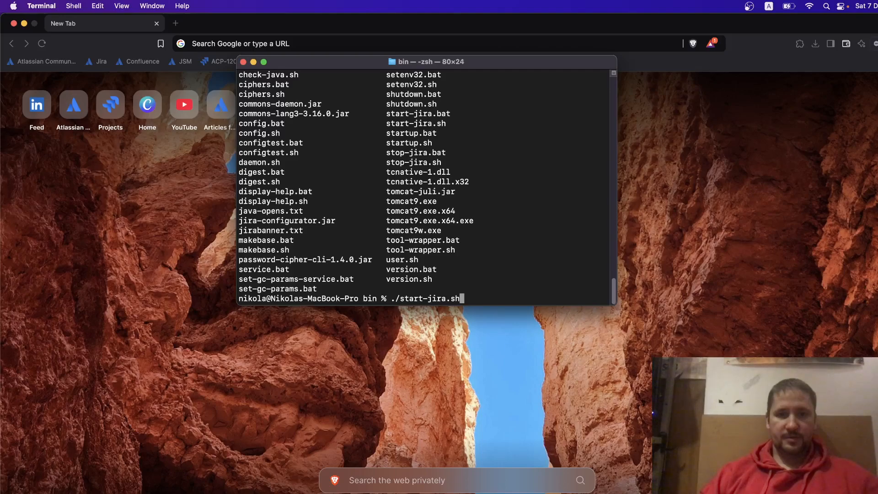
pyautogui.press('Return')
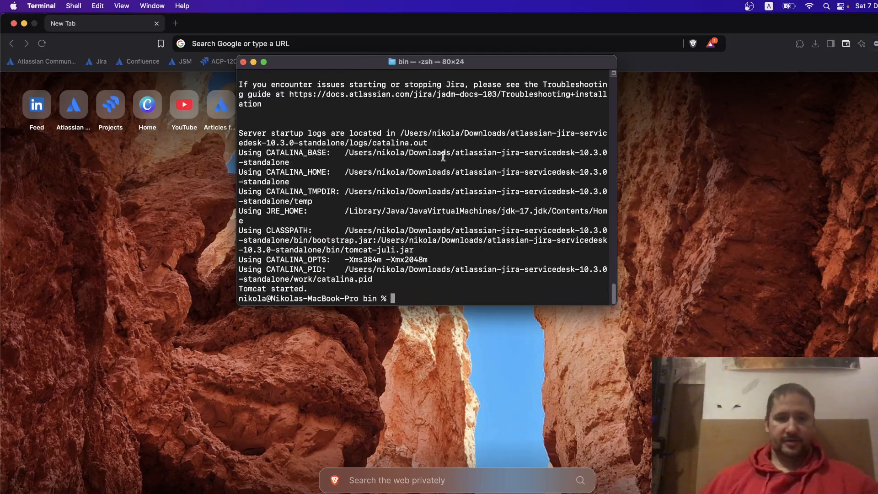
pyautogui.scroll(3, 441, 155)
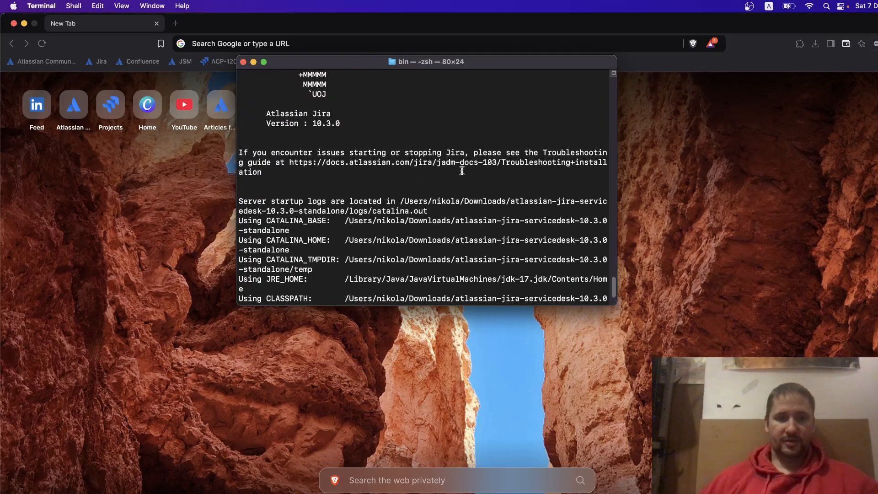
pyautogui.scroll(-2, 464, 170)
pyautogui.scroll(8, 464, 170)
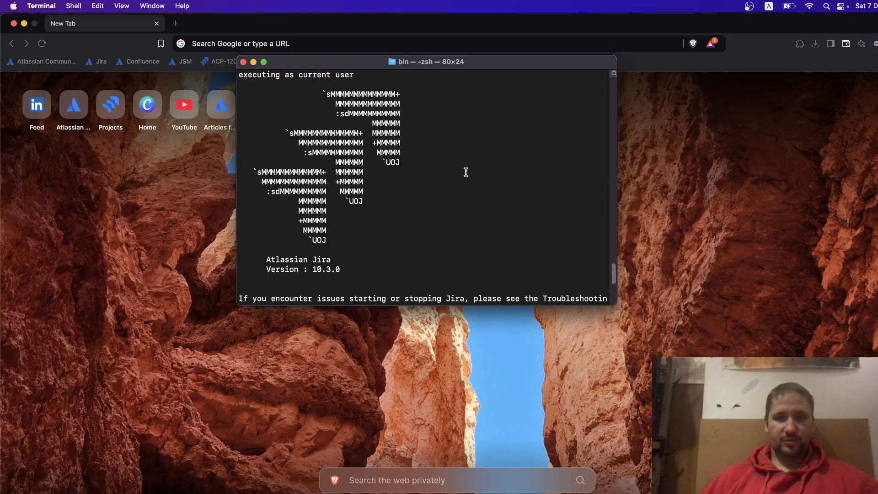
pyautogui.scroll(-6, 464, 170)
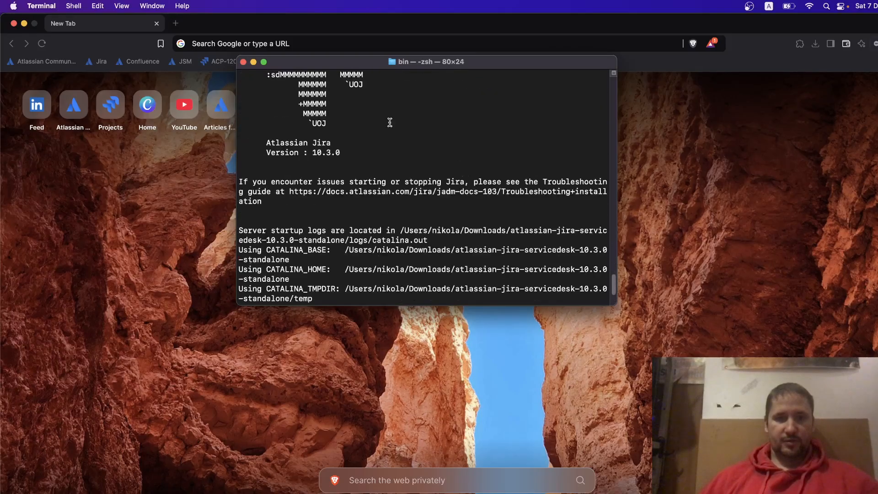
pyautogui.click(274, 42)
# Load the Jira setup at localhost:8080 and choose PostgreSQL as the database type.
pyautogui.write('localhost:8080')
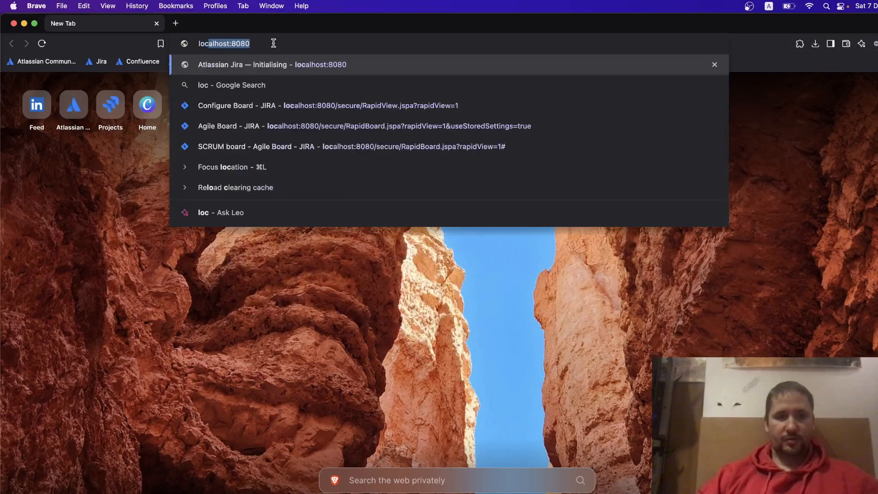
pyautogui.press('Return')
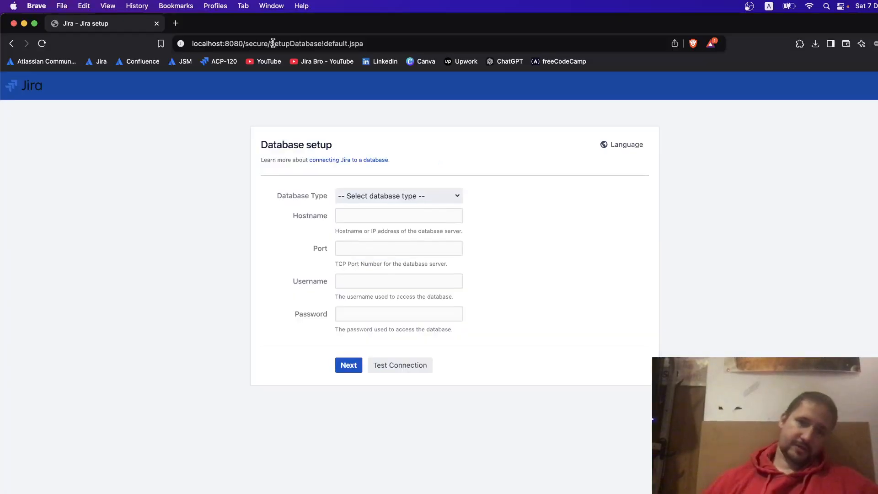
pyautogui.click(371, 196)
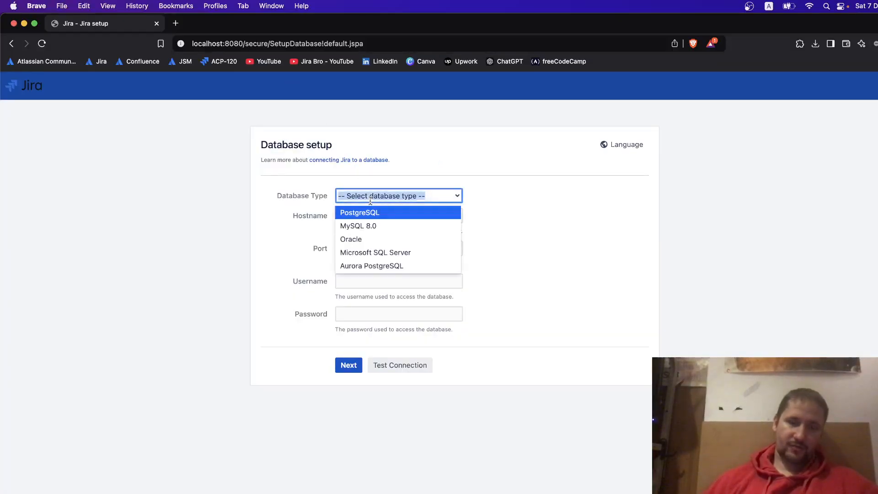
pyautogui.click(370, 212)
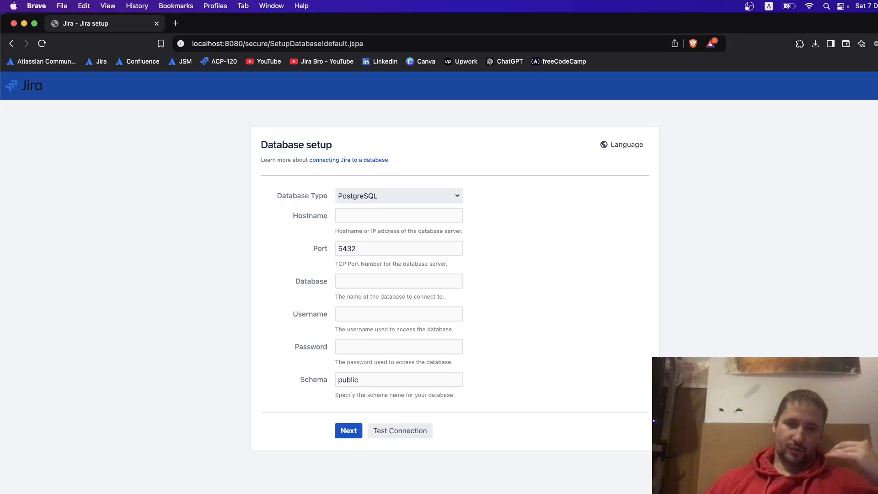
# Search Google for 'jira data center postgresql installation' in a new browser tab.
pyautogui.click(176, 24)
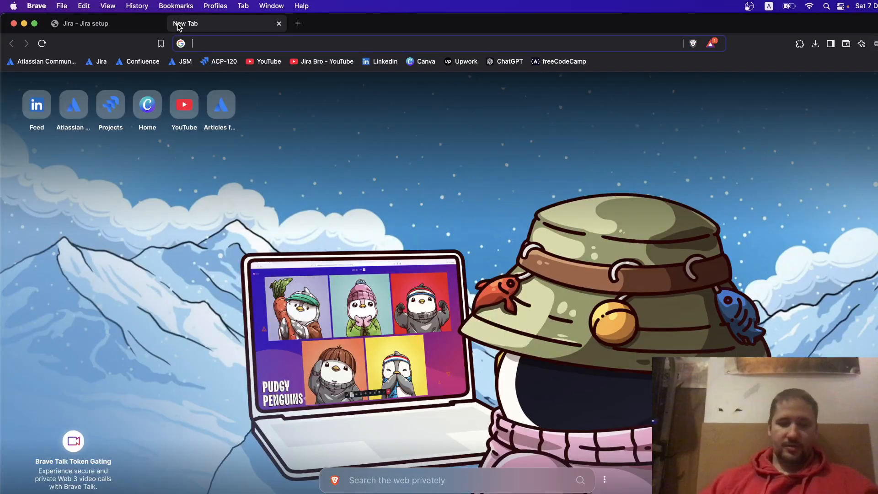
pyautogui.write('jir')
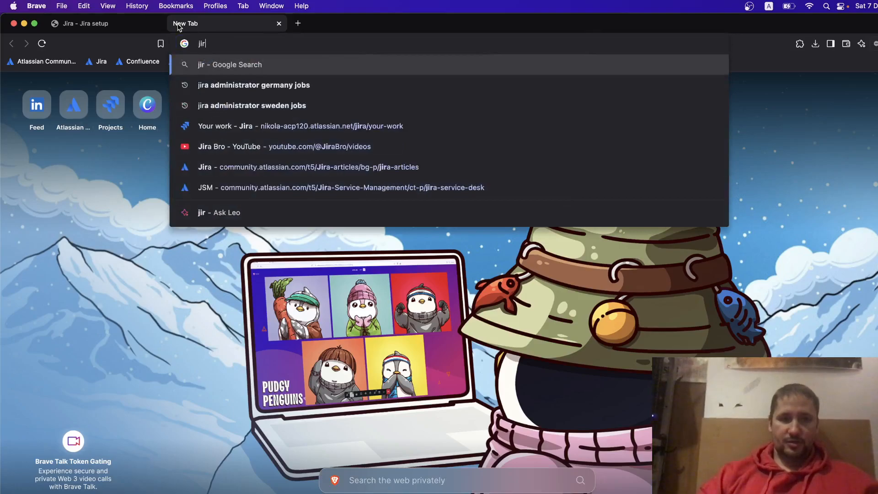
pyautogui.write('a data')
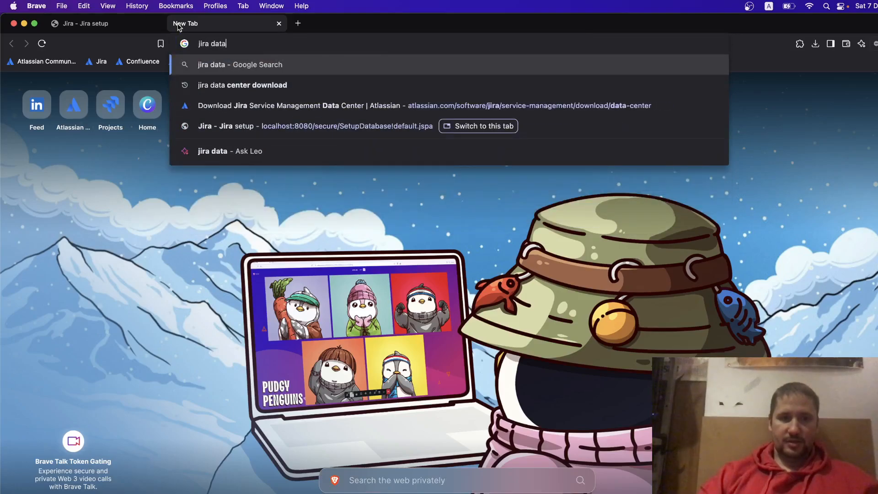
pyautogui.write(' center post')
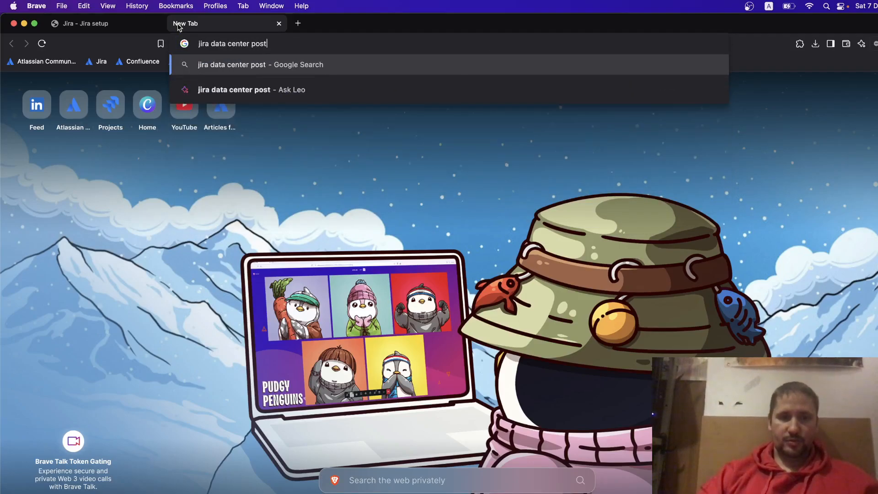
pyautogui.write('gresql ')
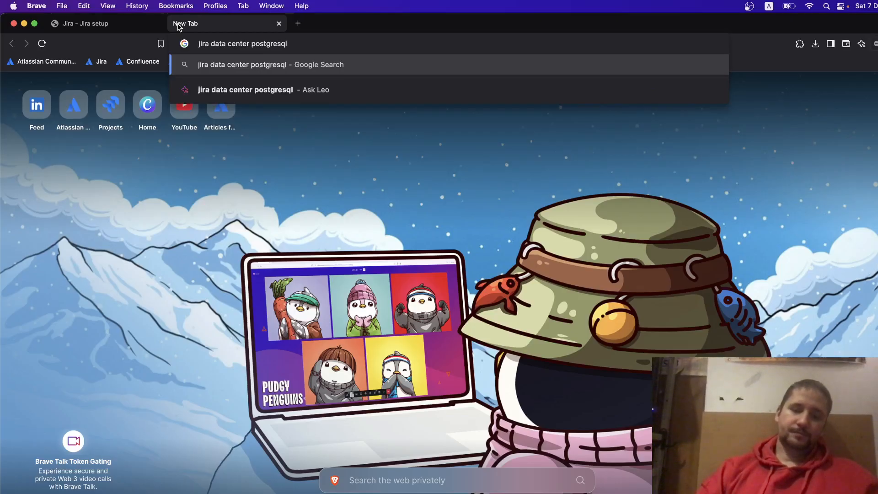
pyautogui.write('installatio')
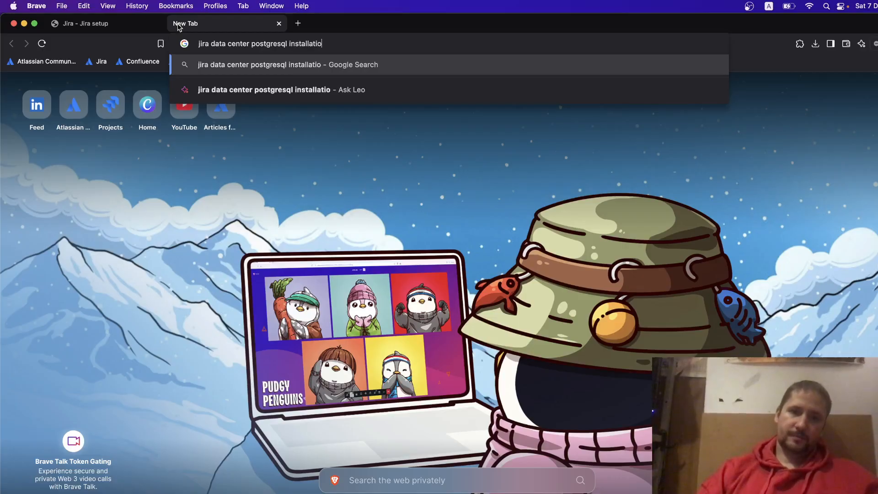
pyautogui.write('n')
pyautogui.press('Return')
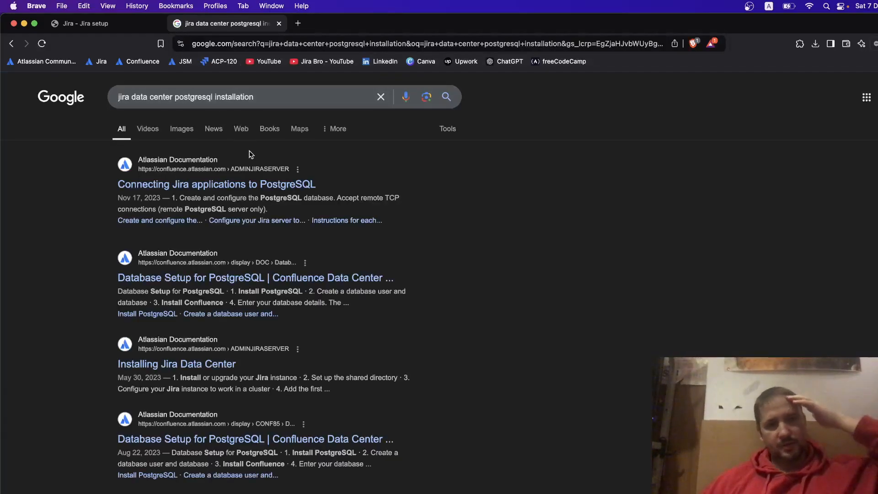
# Open the Database Setup for PostgreSQL guide and highlight the installation password and 'postgres' account tips.
pyautogui.click(274, 262)
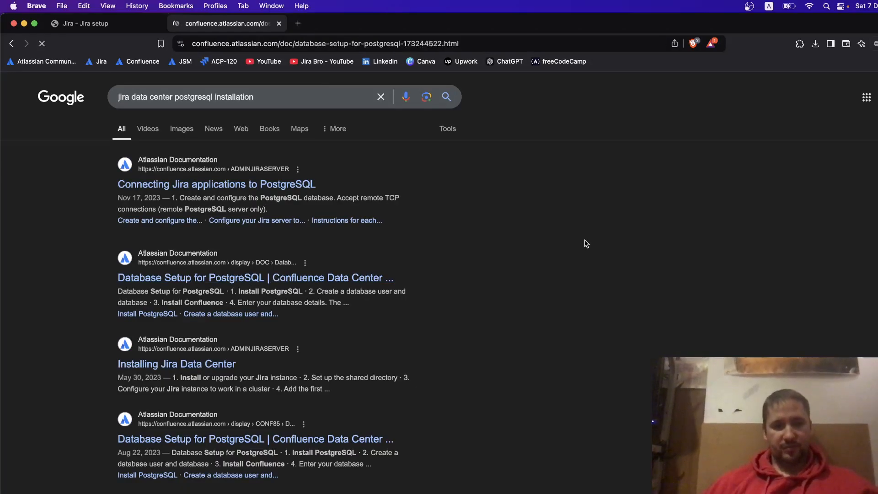
pyautogui.scroll(-5, 585, 243)
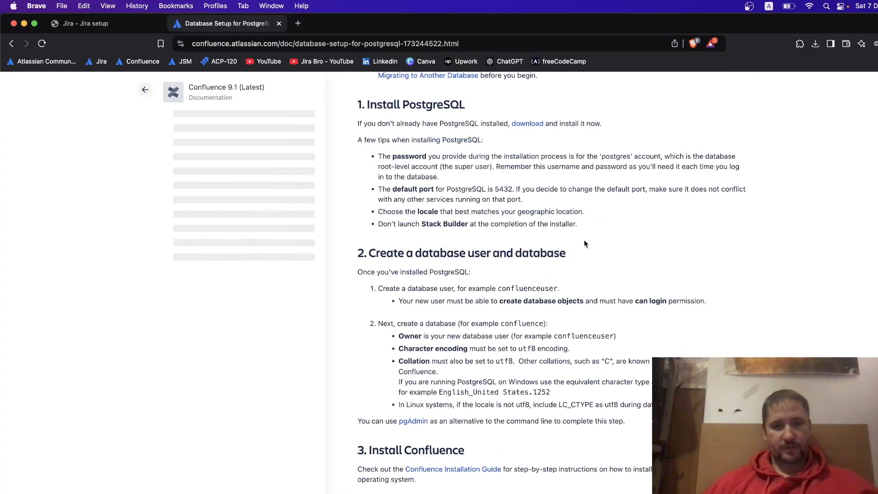
pyautogui.scroll(3, 584, 243)
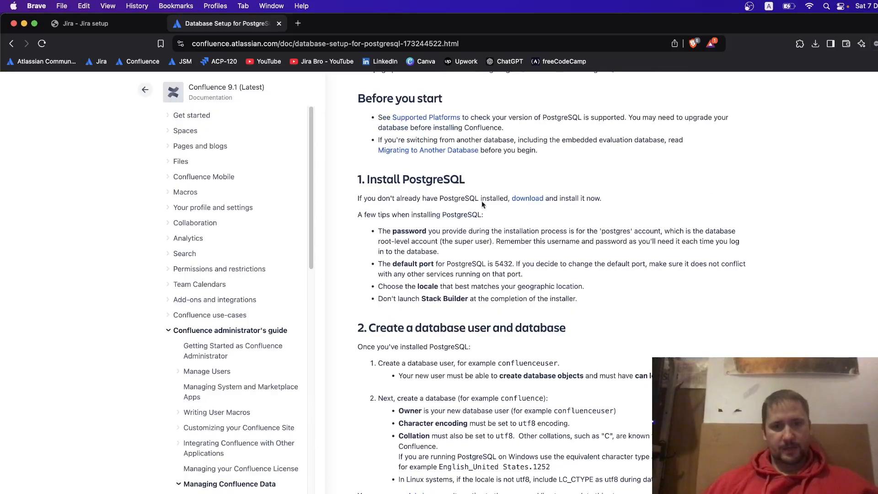
pyautogui.moveTo(386, 231); pyautogui.dragTo(658, 232)
pyautogui.click(583, 232)
pyautogui.click(658, 233)
pyautogui.moveTo(598, 231); pyautogui.dragTo(677, 233)
pyautogui.click(657, 240)
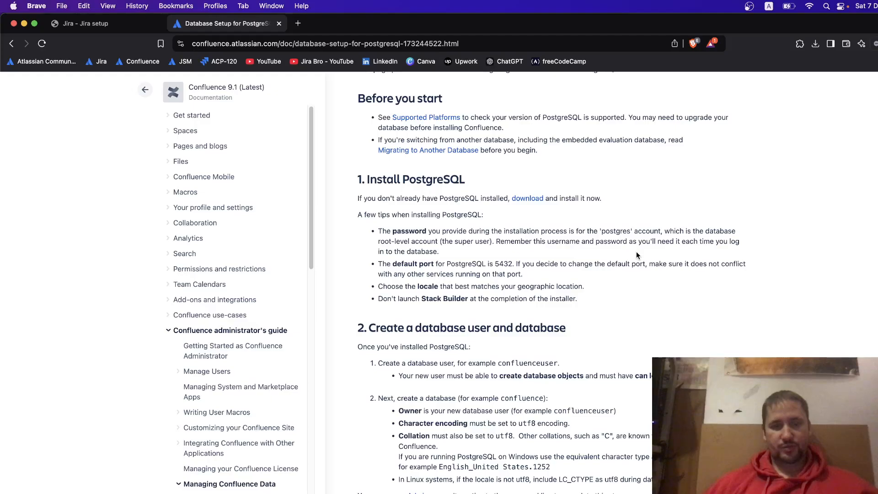
# Highlight the default port 5432 and locale tips in the install section.
pyautogui.moveTo(461, 264); pyautogui.dragTo(546, 264)
pyautogui.click(492, 264)
pyautogui.moveTo(491, 264); pyautogui.dragTo(735, 260)
pyautogui.click(565, 262)
pyautogui.click(735, 260)
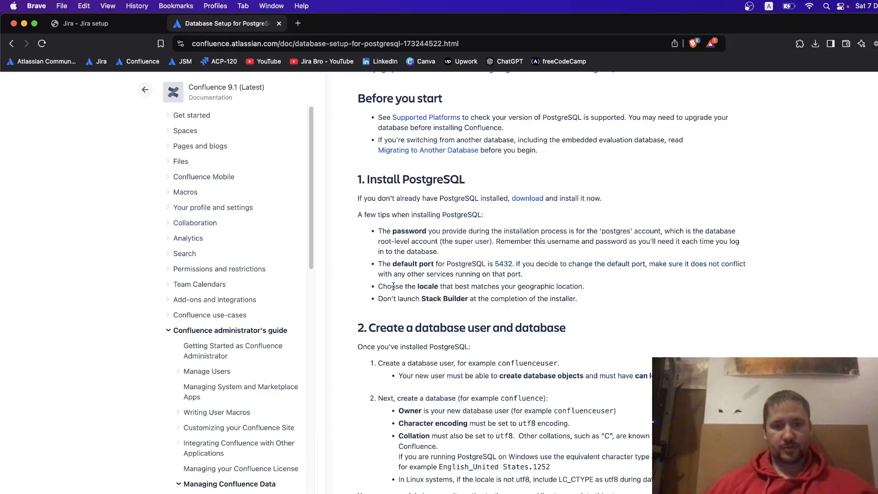
pyautogui.moveTo(420, 286); pyautogui.dragTo(505, 284)
pyautogui.click(504, 283)
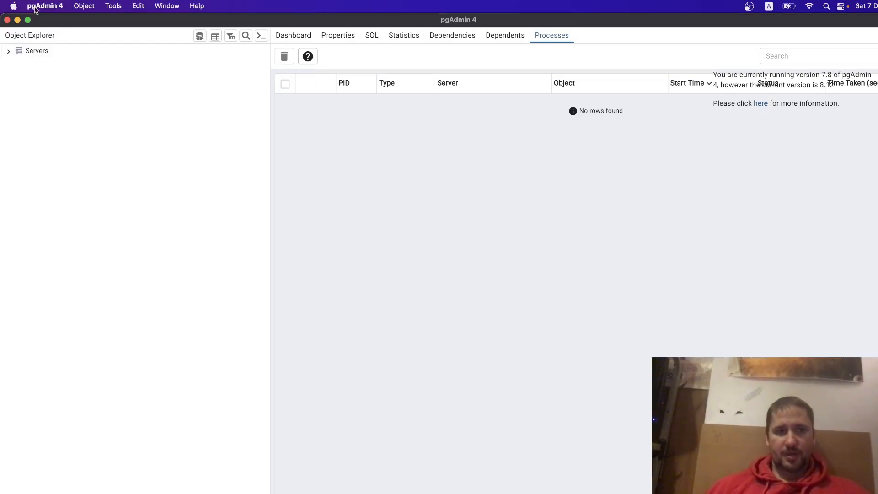
# Browse pgAdmin's menus and dashboard tabs without changing anything.
pyautogui.click(105, 7)
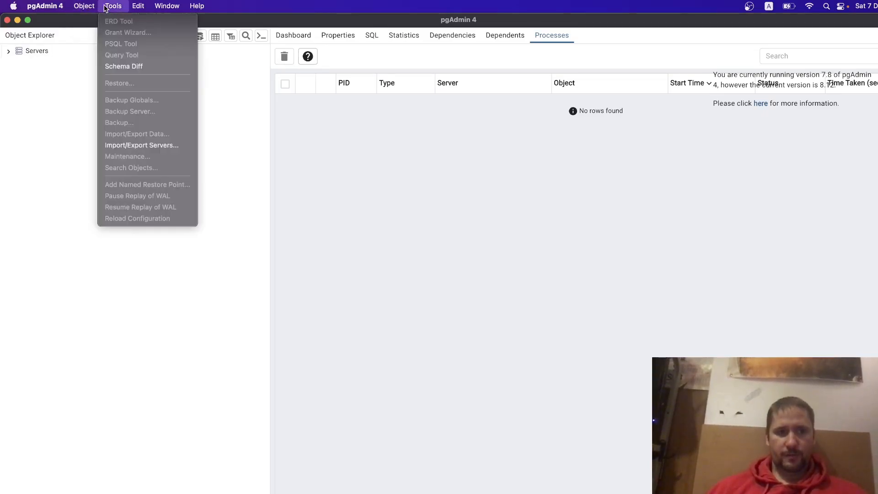
pyautogui.moveTo(159, 8)
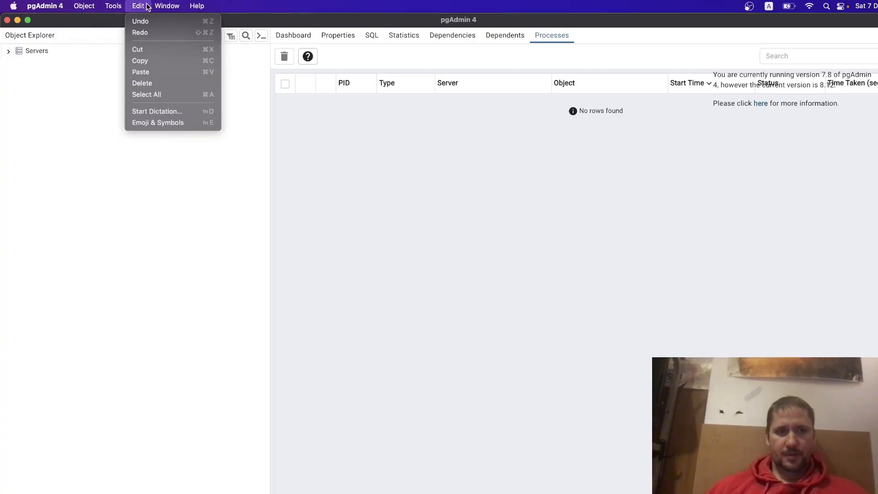
pyautogui.moveTo(203, 9)
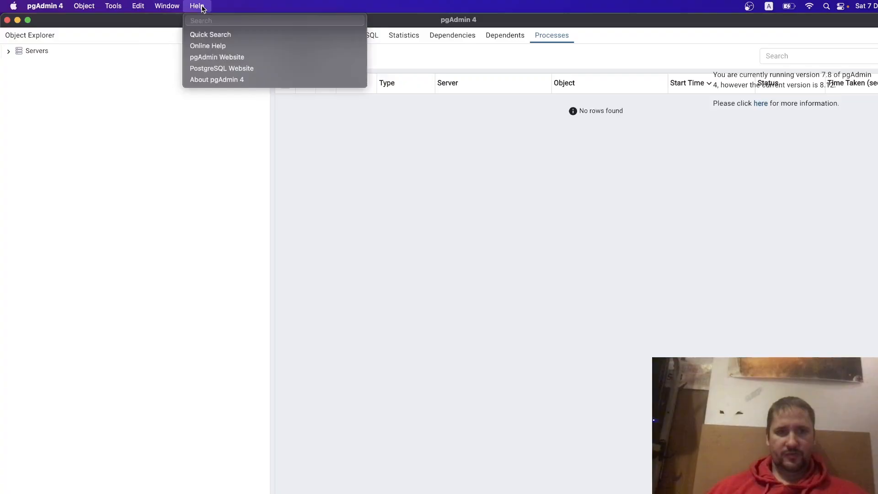
pyautogui.click(516, 199)
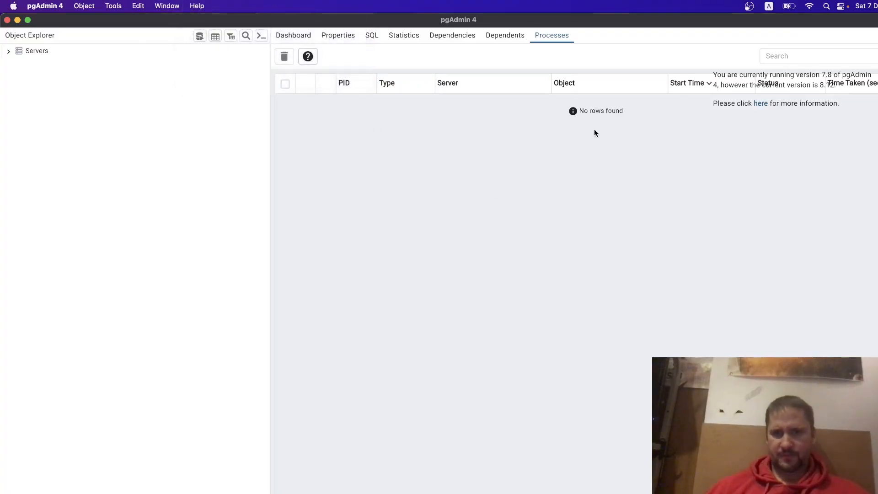
pyautogui.click(349, 35)
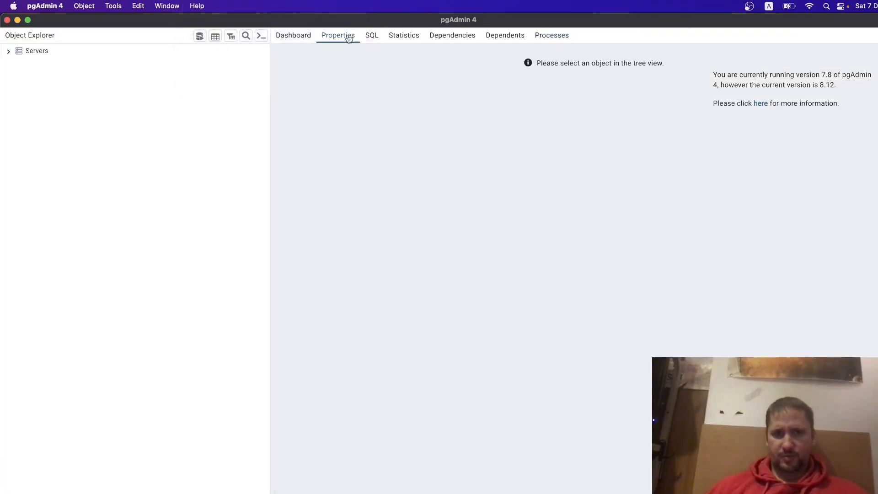
pyautogui.click(302, 35)
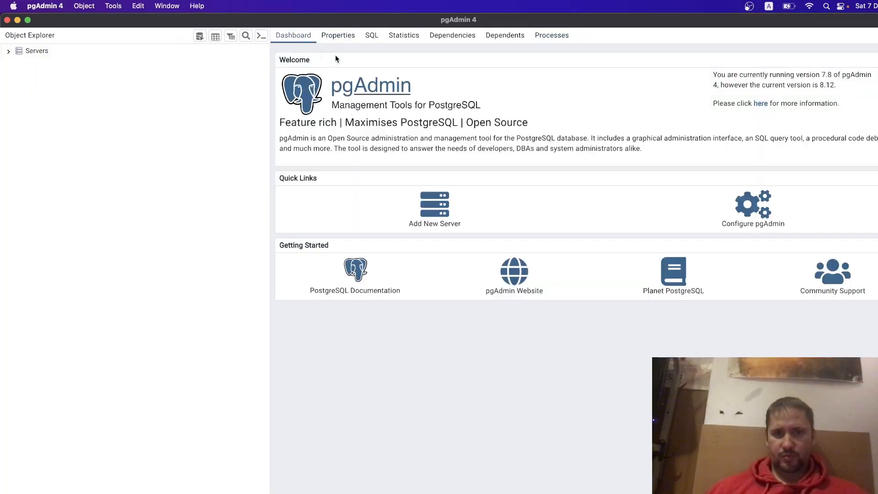
# Expand Servers and cancel the password prompt for PostgreSQL 11.
pyautogui.click(31, 52)
pyautogui.click(8, 51)
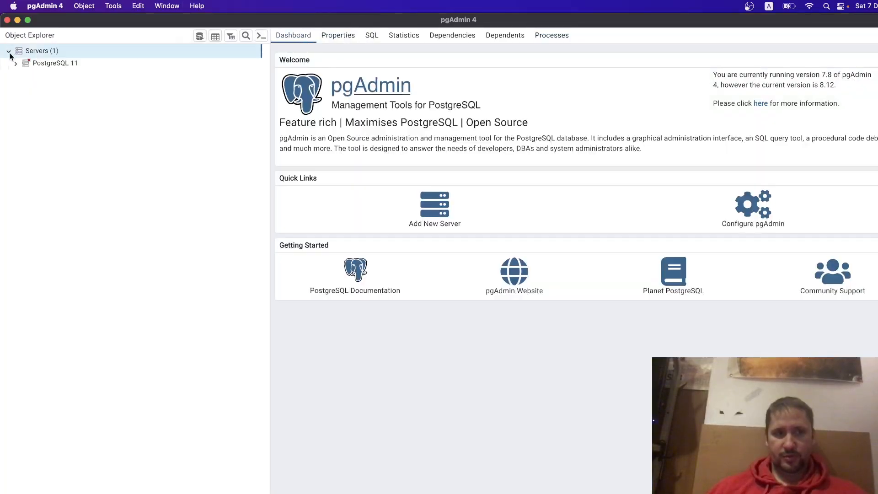
pyautogui.click(15, 63)
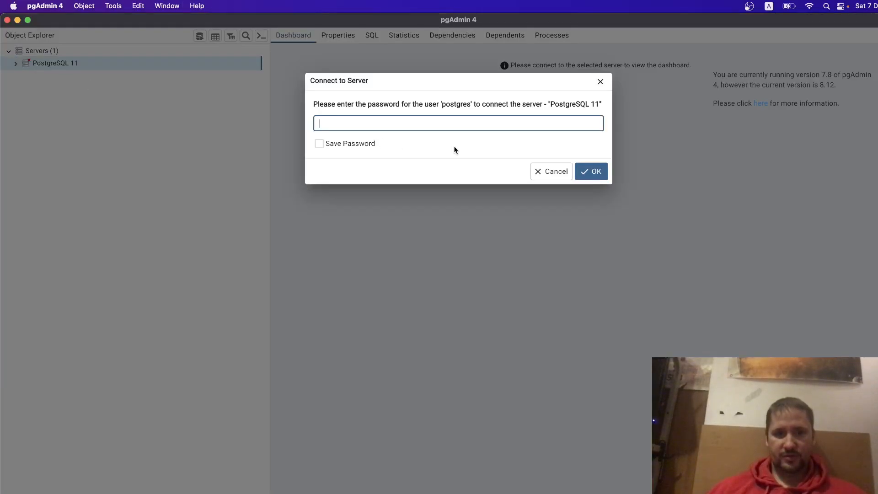
pyautogui.click(550, 167)
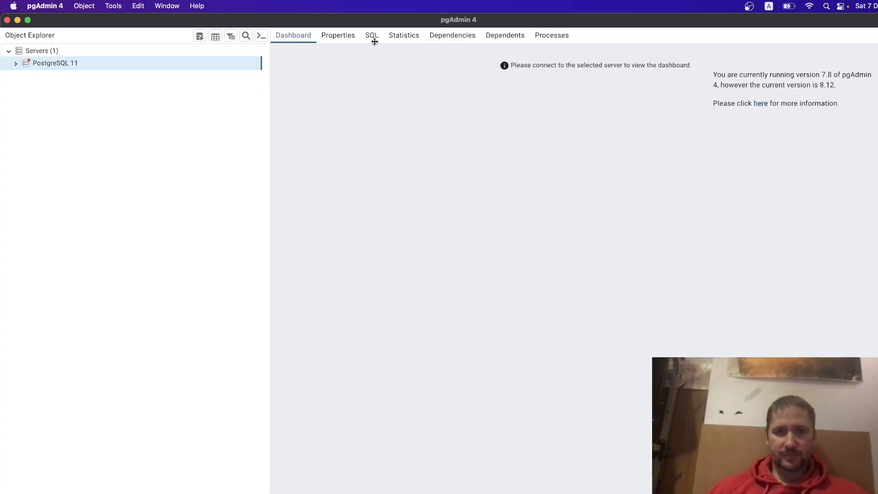
# Glance at the server's statistics and processes, then quit pgAdmin, confirming Leave.
pyautogui.click(876, 35)
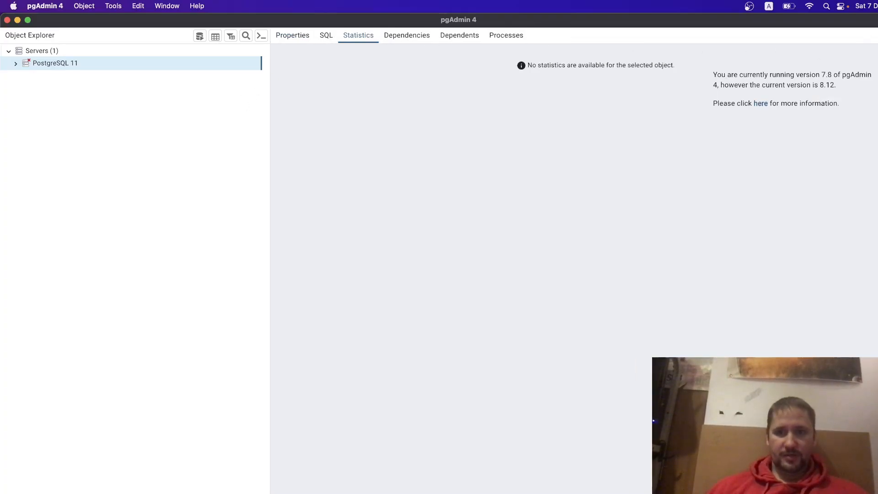
pyautogui.click(508, 36)
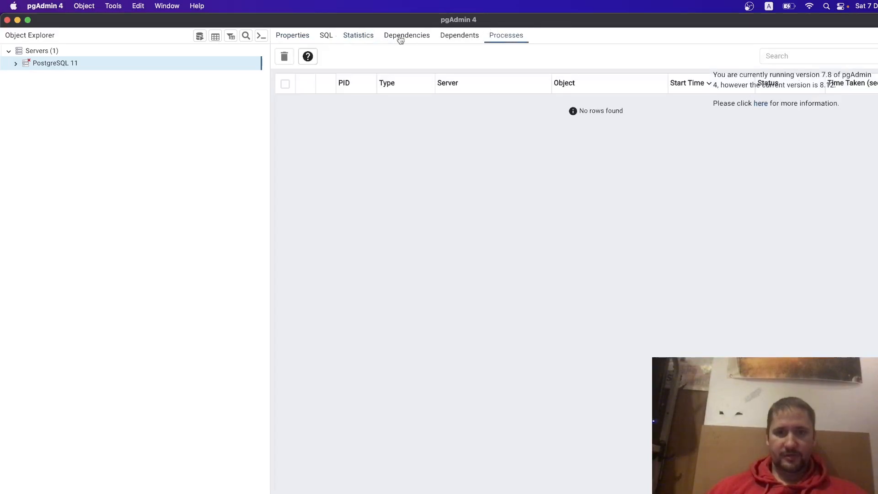
pyautogui.click(7, 19)
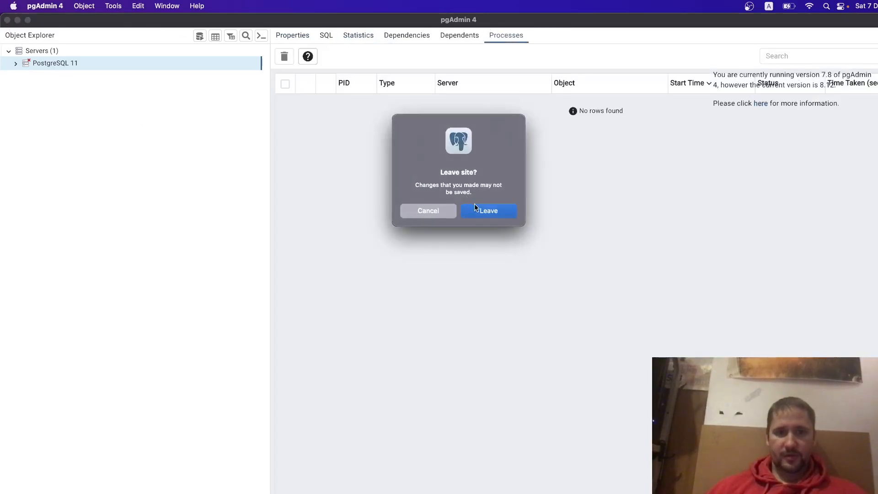
pyautogui.click(473, 204)
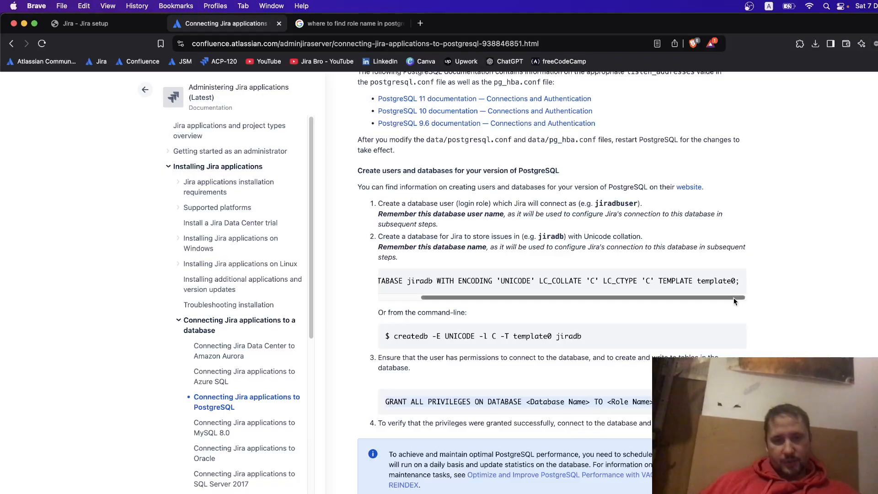
# Switch from Brave to the pgAdmin window showing the PostgreSQL 17 roles query results.
pyautogui.press('super+Tab')
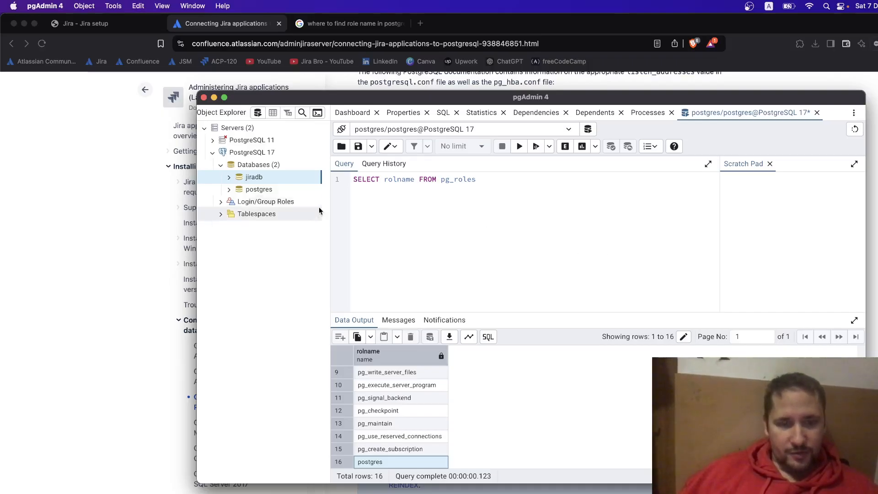
# Compare the Jira PostgreSQL documentation with the roles query in pgAdmin.
pyautogui.click(104, 249)
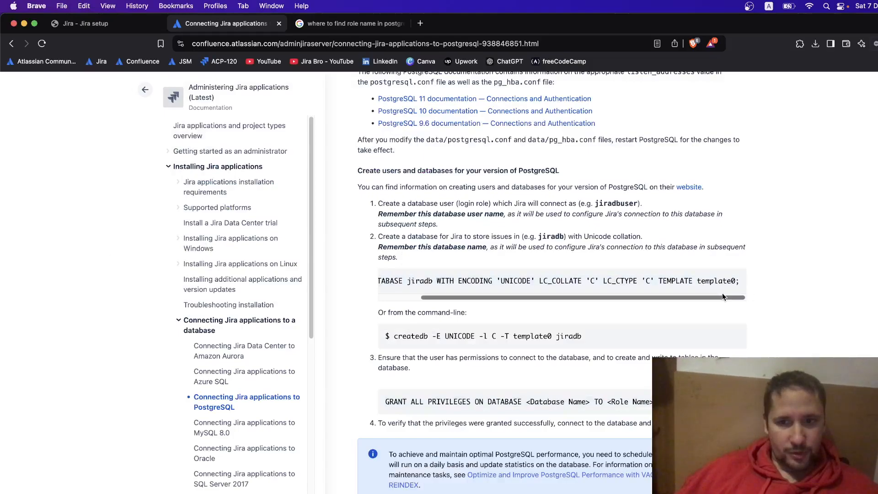
pyautogui.hscroll(-5, 619, 295)
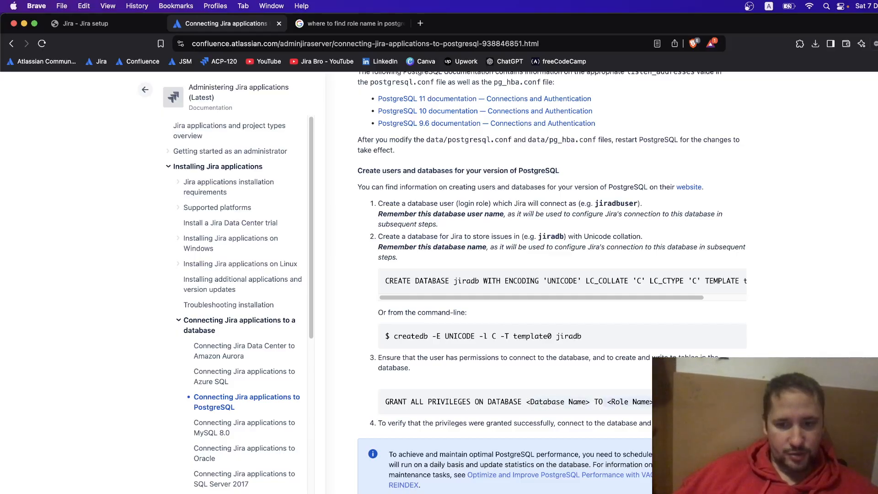
pyautogui.press('super+Tab')
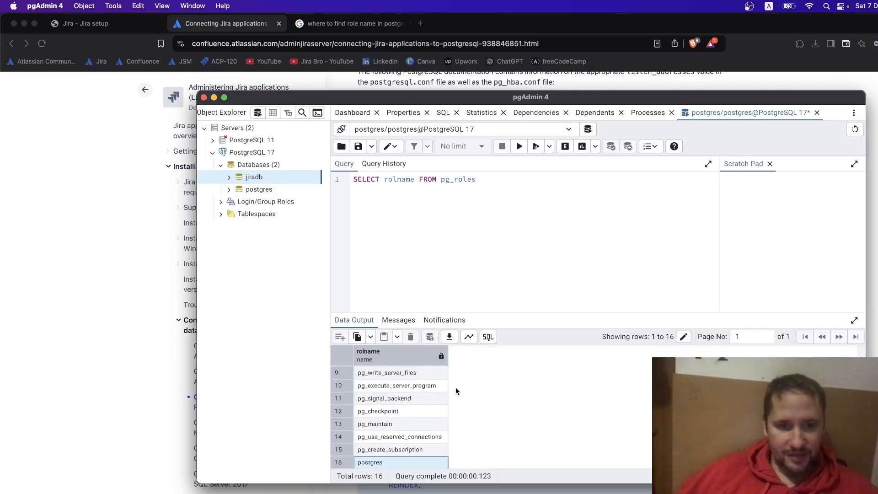
pyautogui.scroll(3, 455, 390)
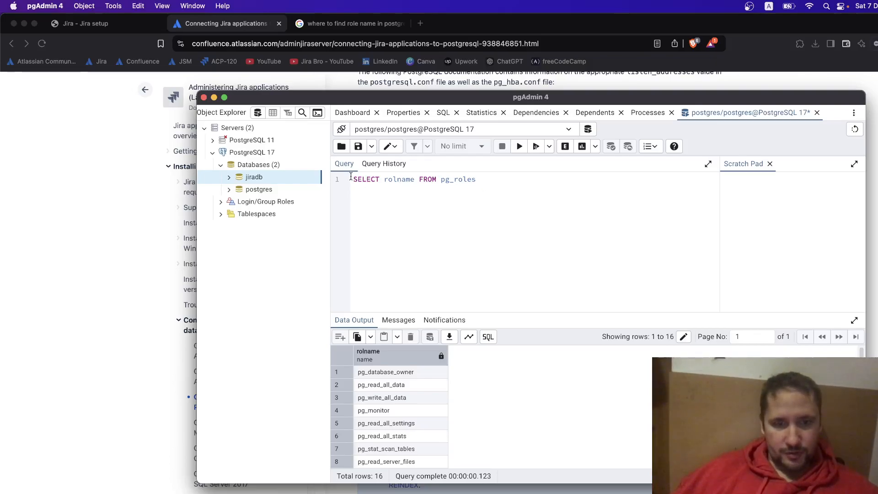
pyautogui.moveTo(351, 177); pyautogui.dragTo(476, 179)
pyautogui.click(483, 230)
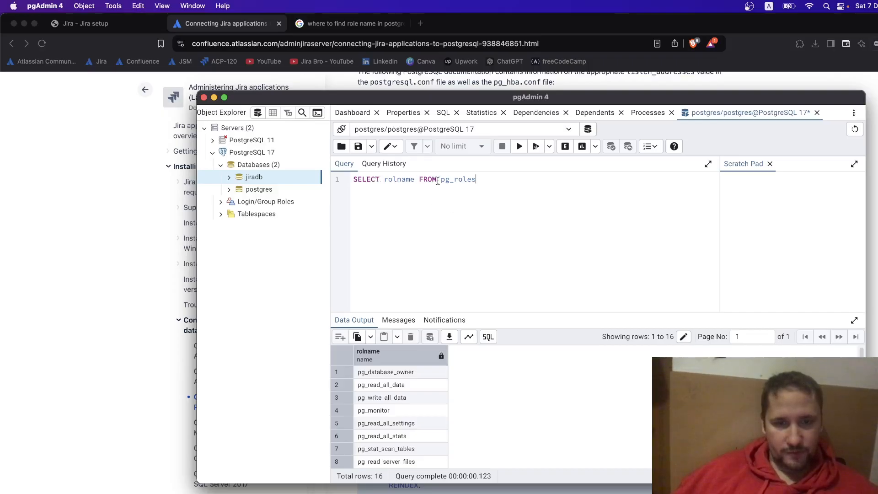
pyautogui.scroll(-4, 542, 385)
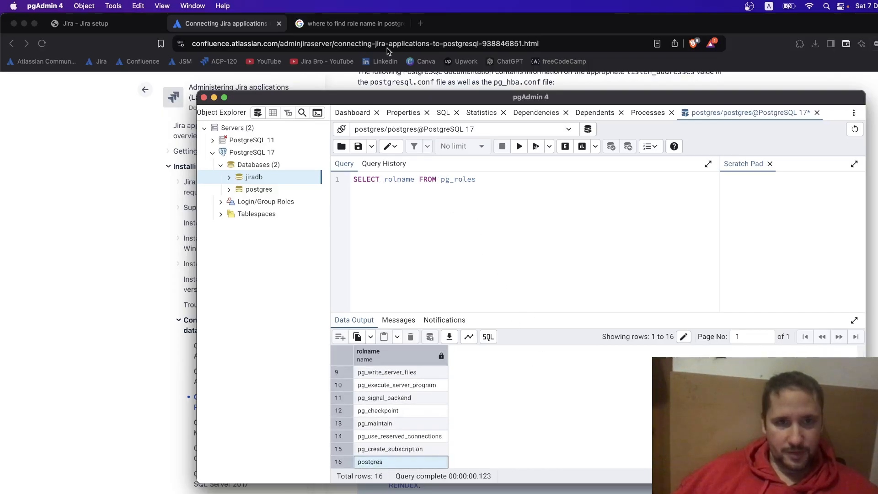
# Check the SELECT rolname example in the search results, then delete the roles query from the editor.
pyautogui.click(350, 23)
pyautogui.moveTo(116, 163); pyautogui.dragTo(272, 162)
pyautogui.click(240, 24)
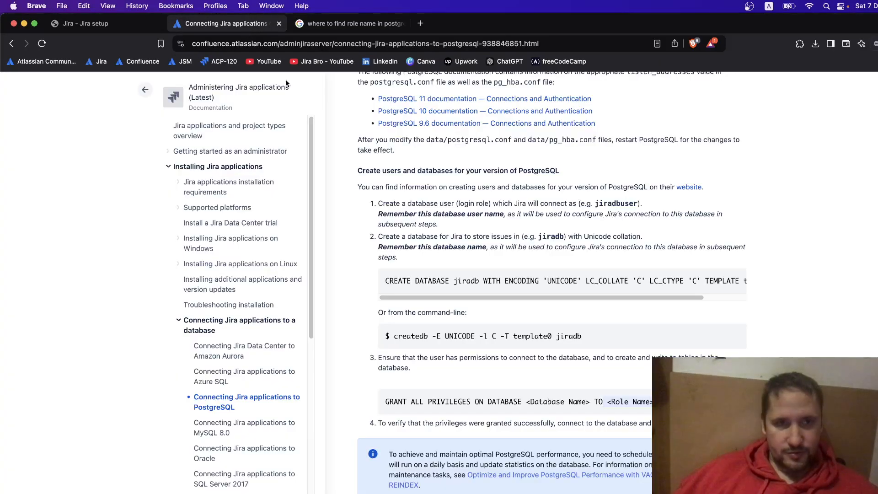
pyautogui.press('super+Tab')
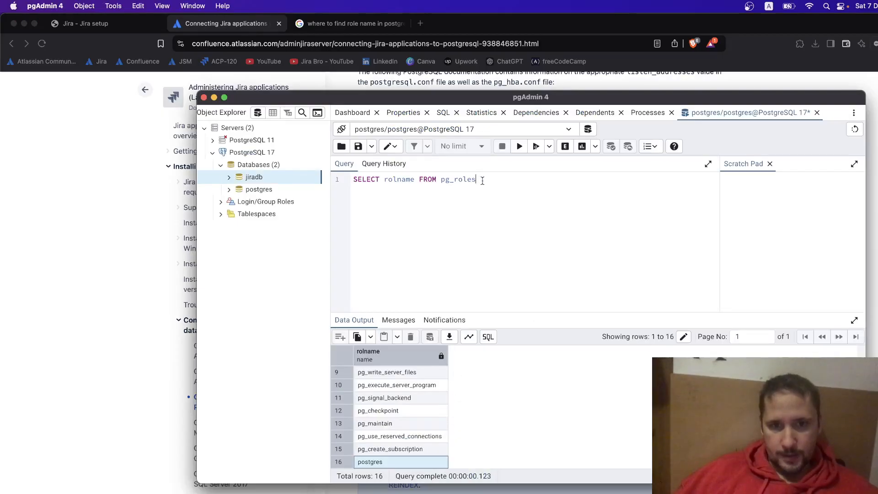
pyautogui.moveTo(482, 181); pyautogui.dragTo(352, 179)
pyautogui.press('BackSpace')
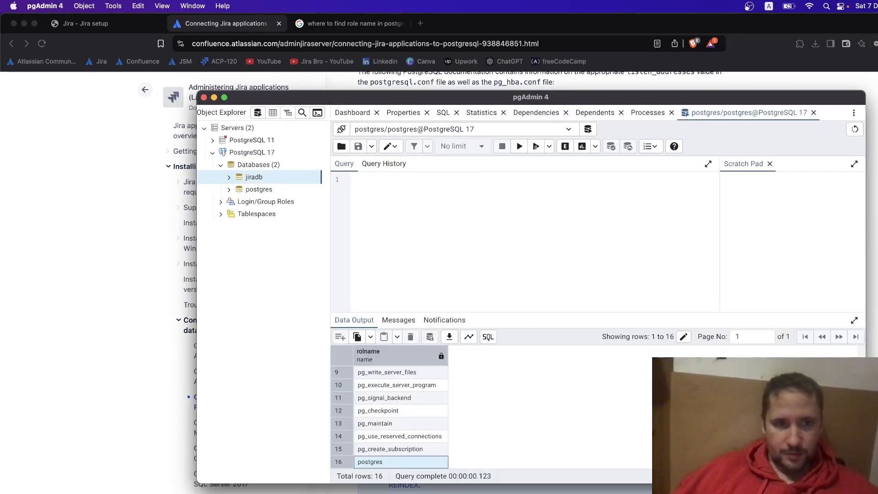
# Copy the GRANT ALL PRIVILEGES statement from the Jira docs into pgAdmin's query editor.
pyautogui.click(96, 210)
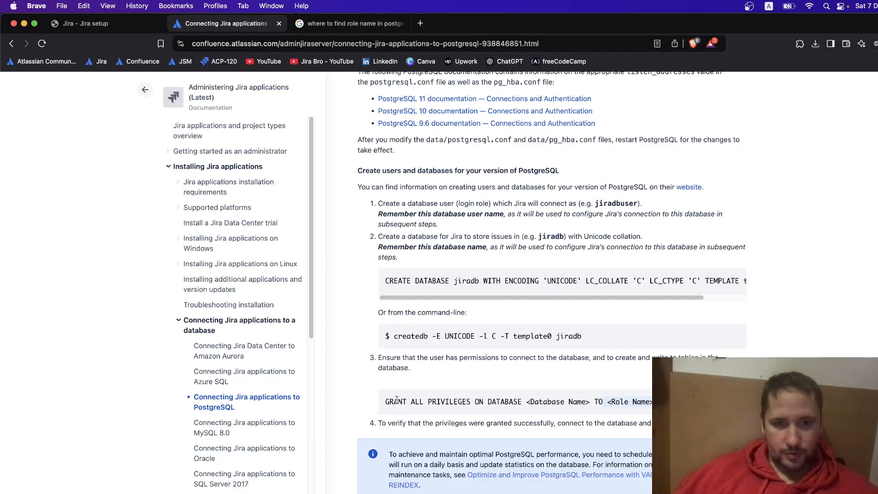
pyautogui.moveTo(385, 401); pyautogui.dragTo(628, 403)
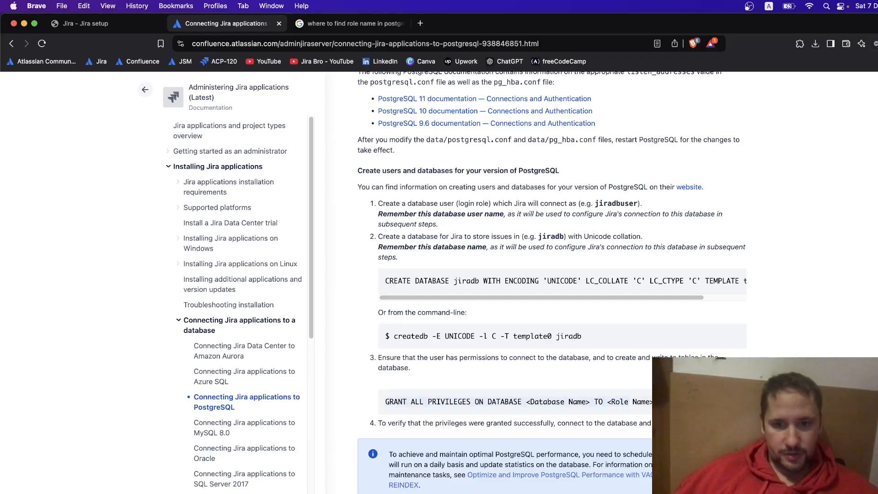
pyautogui.rightClick(392, 397)
pyautogui.click(451, 421)
pyautogui.press('super+Tab')
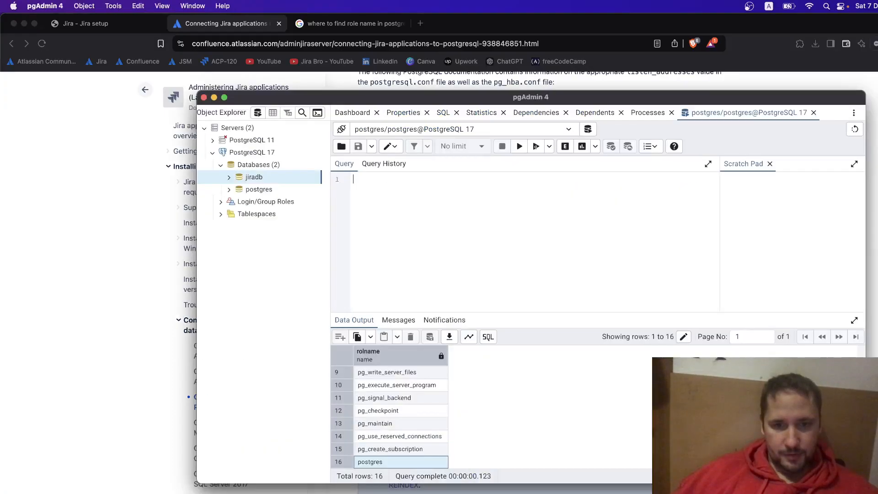
pyautogui.rightClick(388, 206)
pyautogui.click(400, 207)
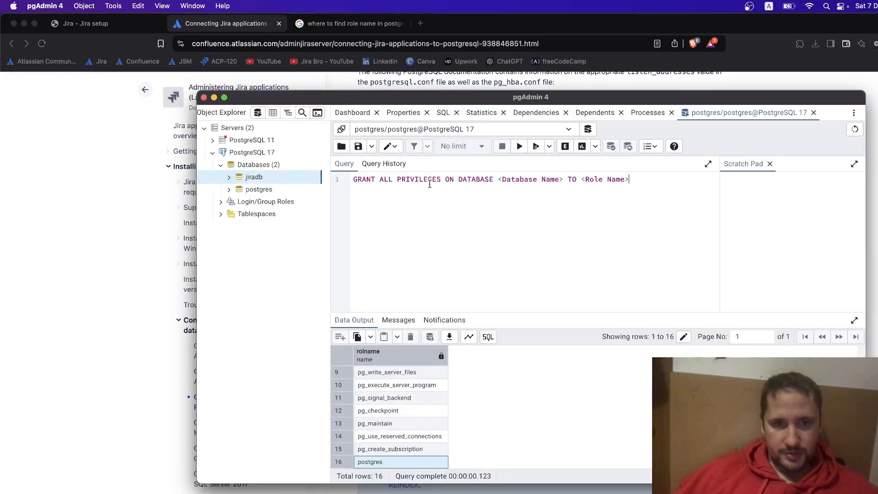
# Fill in jiradb and postgres for the placeholders and run the GRANT successfully.
pyautogui.moveTo(564, 179); pyautogui.dragTo(499, 178)
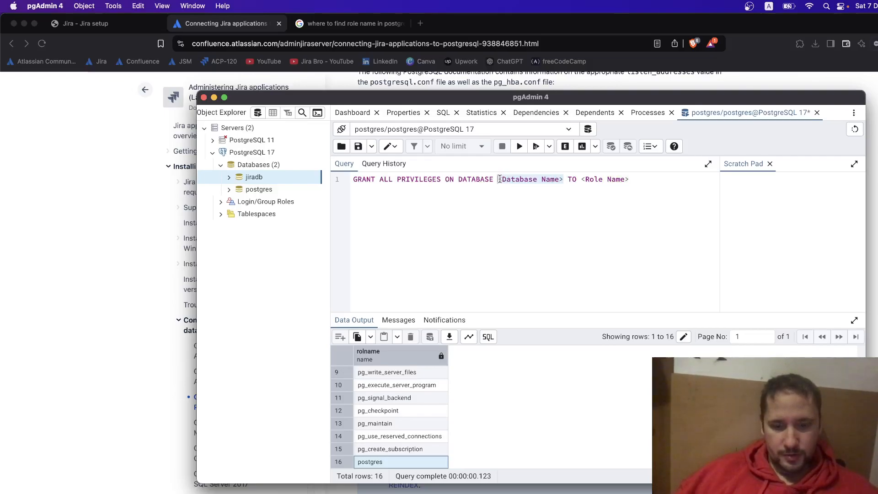
pyautogui.write('jiradb')
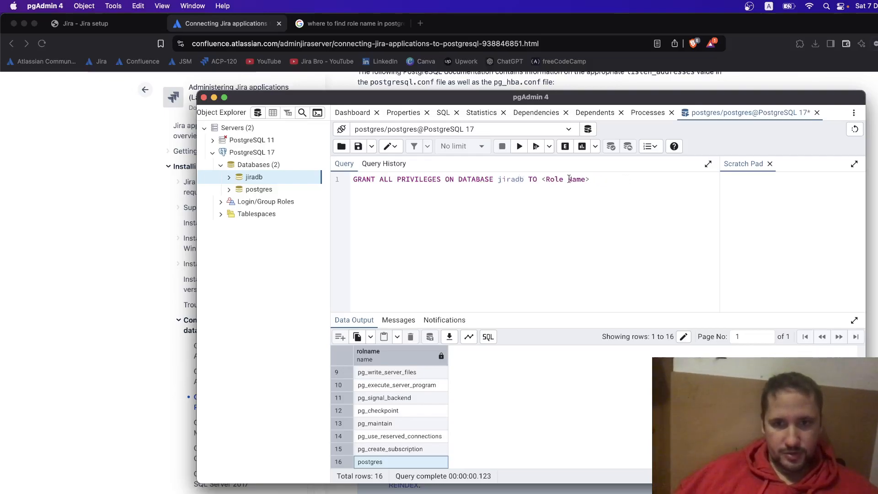
pyautogui.moveTo(591, 179); pyautogui.dragTo(545, 175)
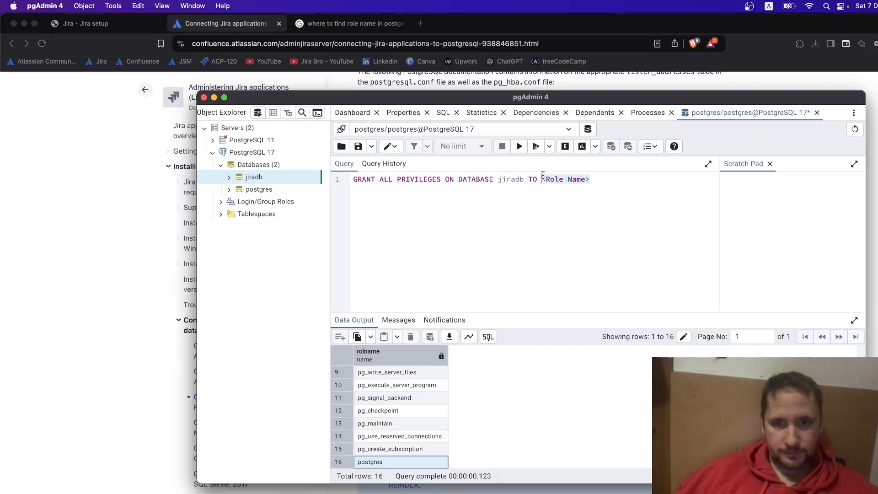
pyautogui.write('postgre')
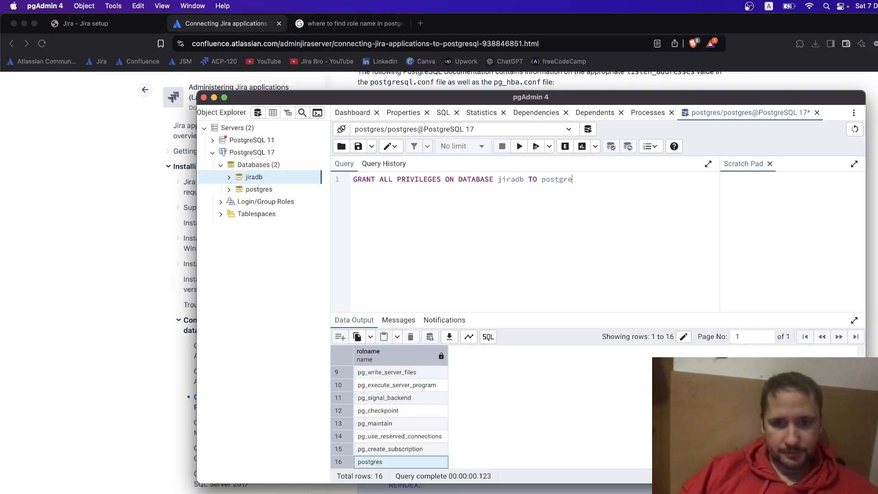
pyautogui.write('s')
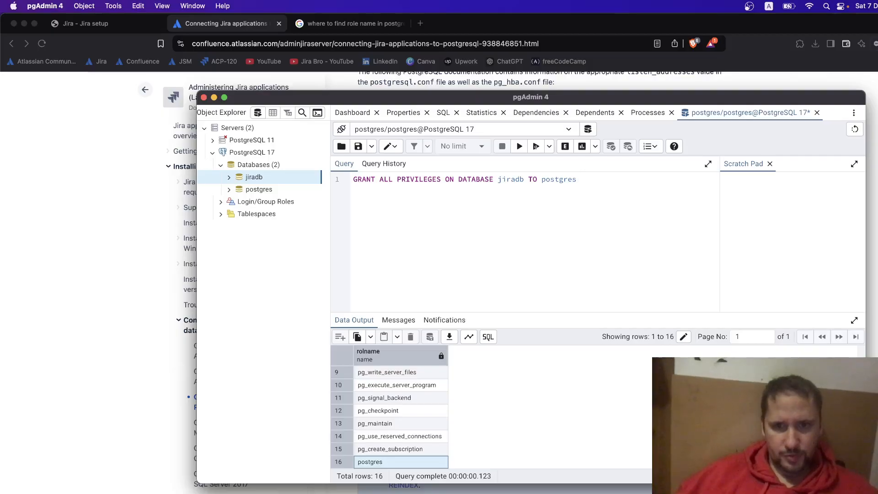
pyautogui.click(518, 147)
pyautogui.moveTo(336, 359); pyautogui.dragTo(490, 356)
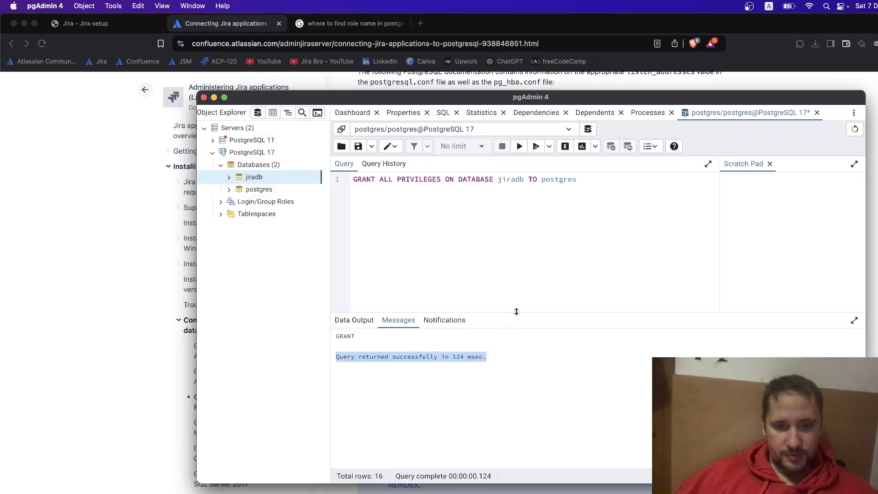
# Scroll through the PostgreSQL connection docs, then reload the Jira Database setup page.
pyautogui.click(91, 270)
pyautogui.scroll(-5, 486, 338)
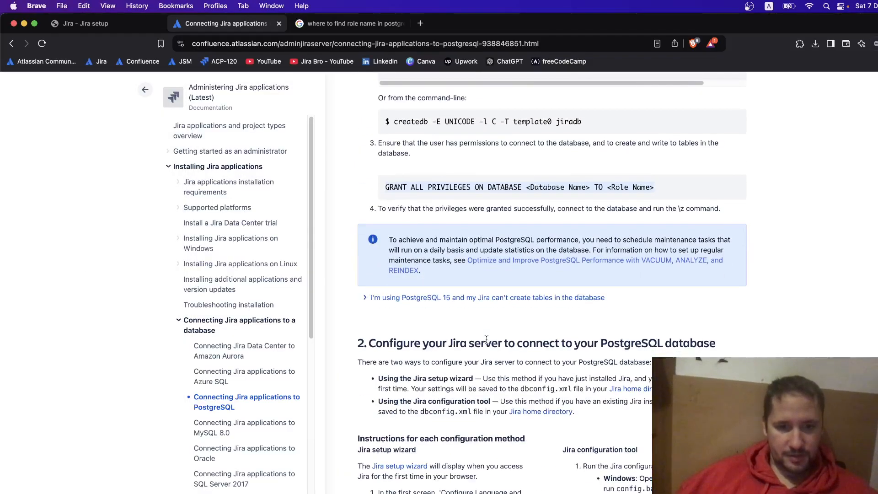
pyautogui.scroll(-3, 485, 338)
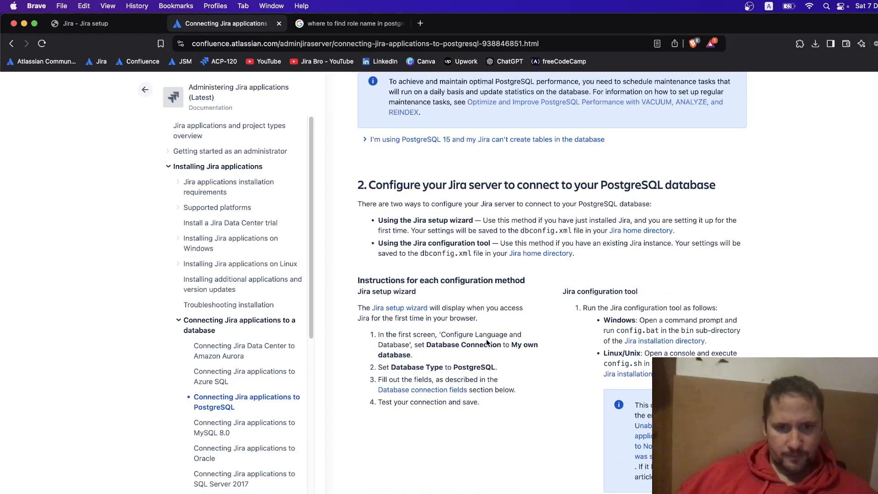
pyautogui.scroll(5, 487, 339)
pyautogui.scroll(-7, 486, 339)
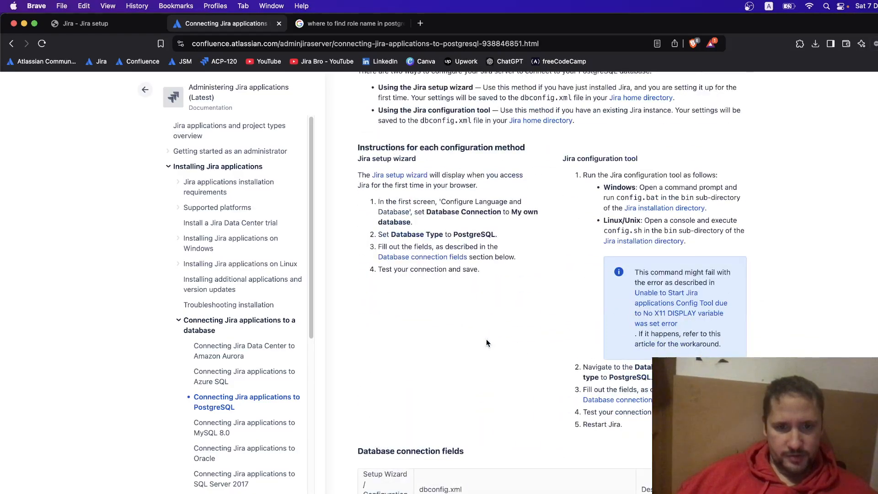
pyautogui.scroll(4, 486, 339)
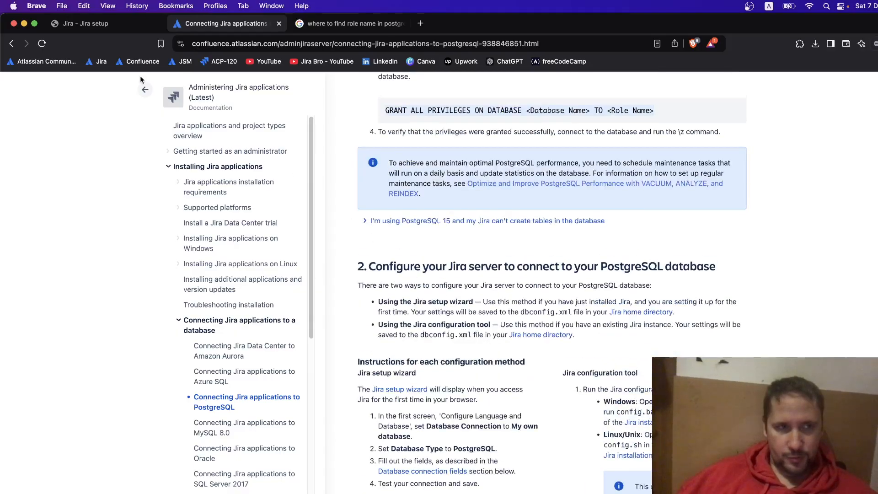
pyautogui.click(137, 23)
pyautogui.click(42, 44)
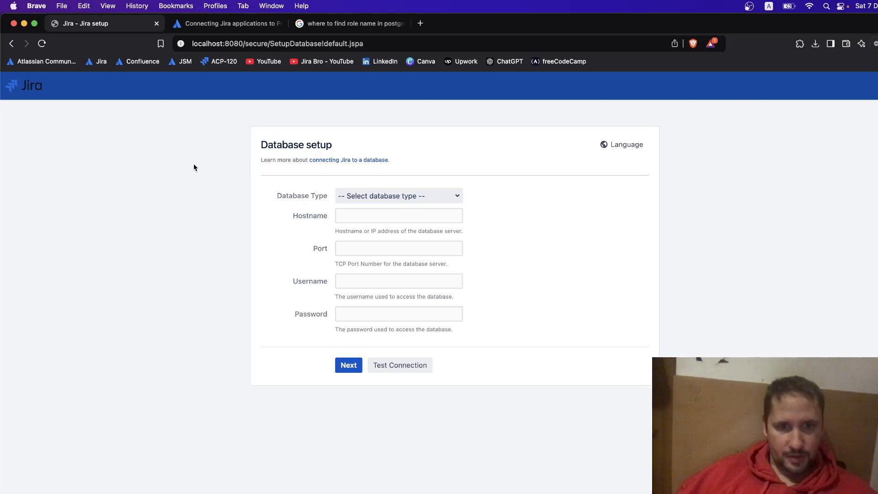
# Choose PostgreSQL with hostname postgres and database jiradb.
pyautogui.click(373, 196)
pyautogui.click(365, 211)
pyautogui.click(342, 219)
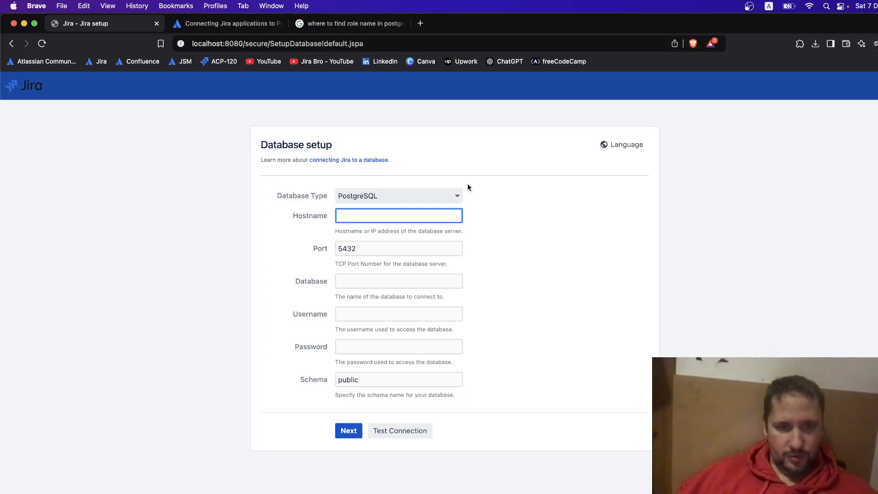
pyautogui.write('postgres')
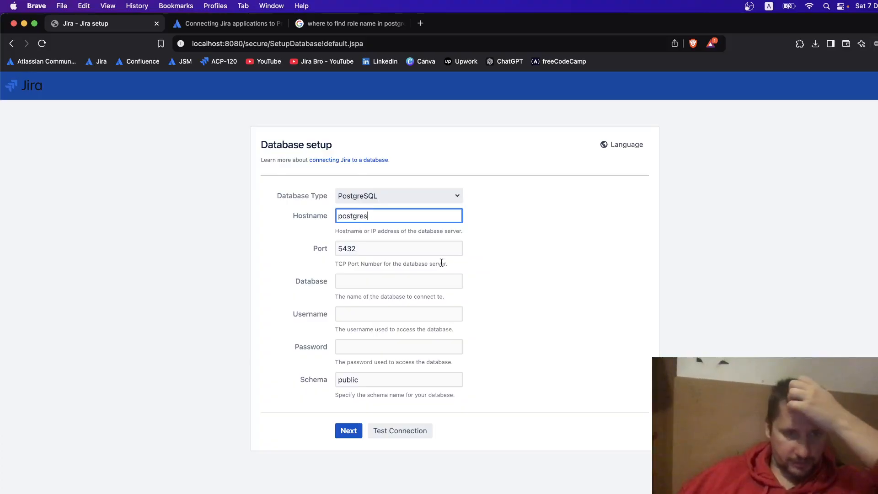
pyautogui.click(377, 280)
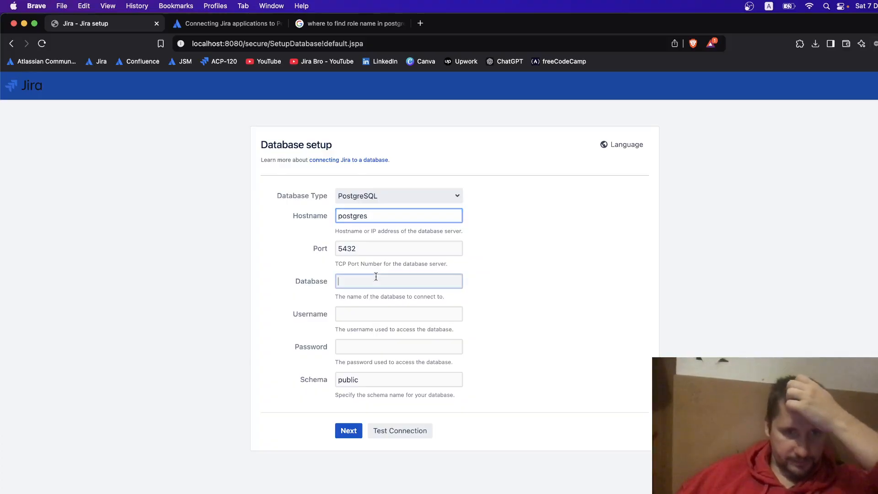
pyautogui.write('j')
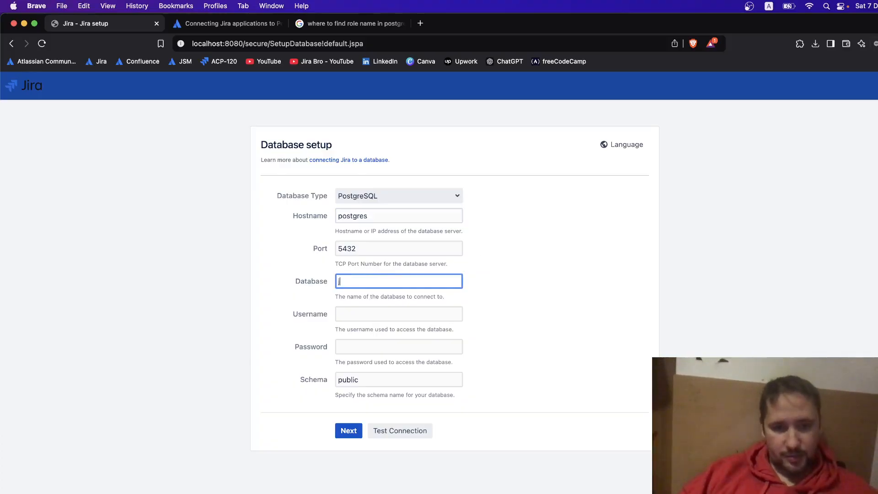
pyautogui.write('iradb')
# Set port 5433, enter username 'postrges' and the password, and submit.
pyautogui.click(430, 248)
pyautogui.press('BackSpace')
pyautogui.write('3')
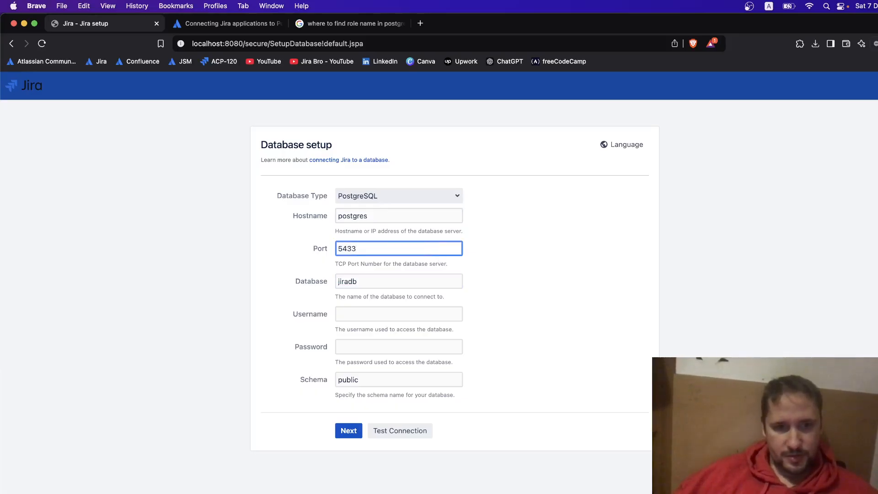
pyautogui.click(435, 309)
pyautogui.write('postrges')
pyautogui.click(426, 343)
pyautogui.write('po')
pyautogui.click(349, 430)
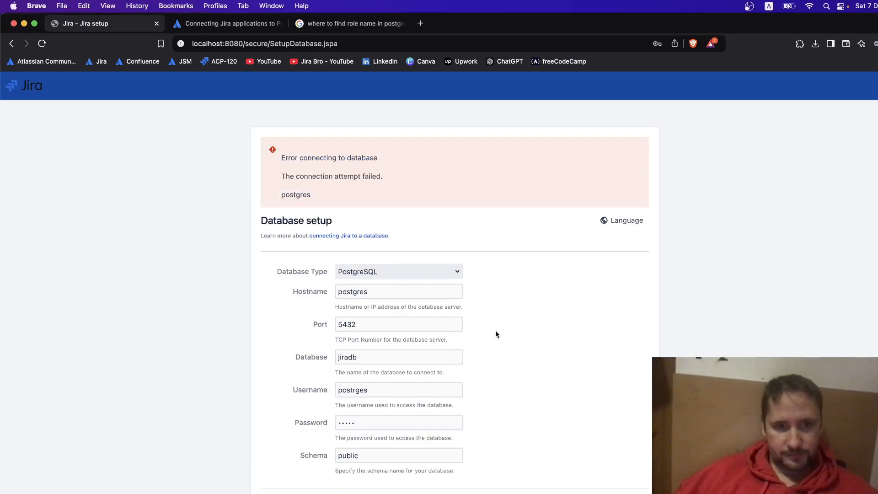
# Test the connection, correct the username to postgres and resubmit.
pyautogui.click(395, 493)
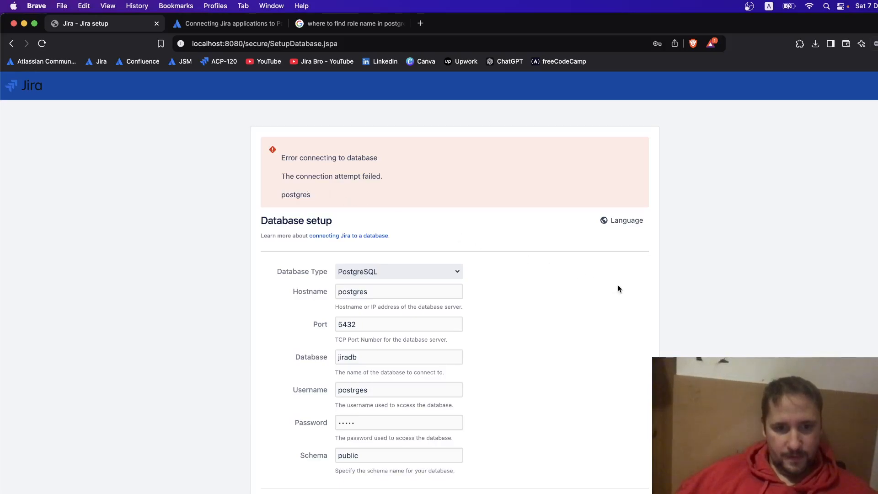
pyautogui.click(315, 385)
pyautogui.press('super+a')
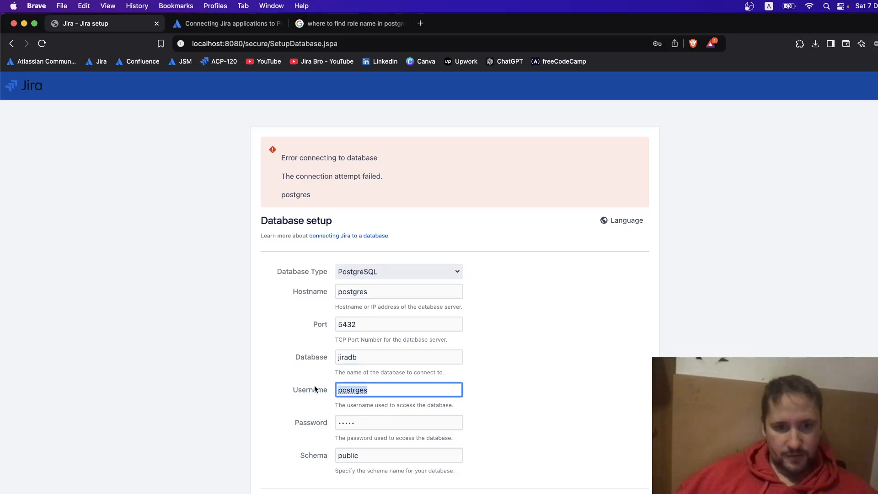
pyautogui.write('postgres')
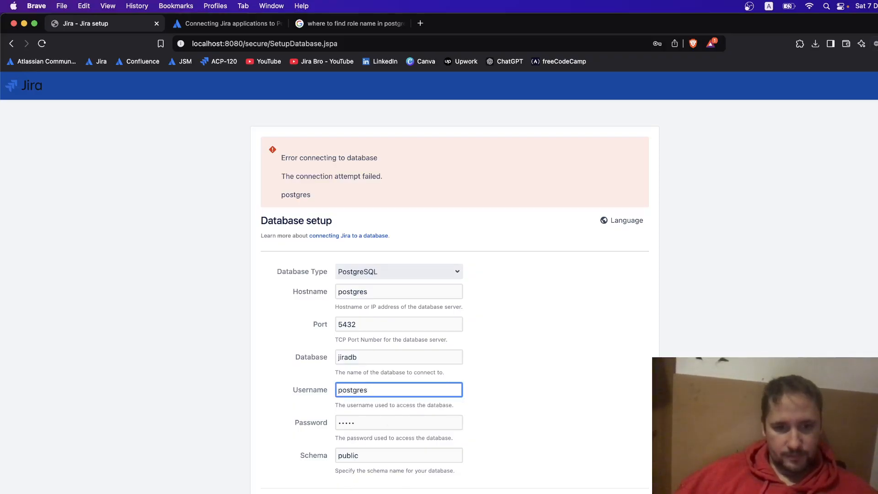
pyautogui.press('Return')
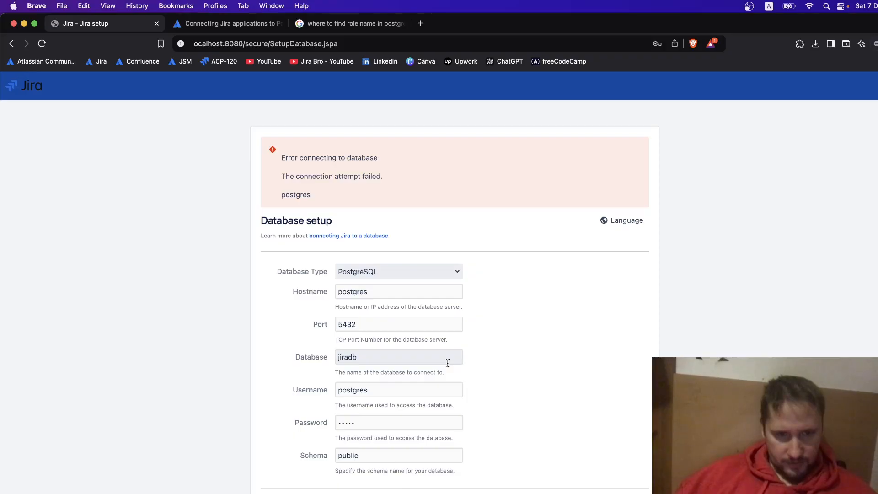
# Change the port from 5432 back to 5433.
pyautogui.click(359, 325)
pyautogui.press('BackSpace')
pyautogui.write('3')
pyautogui.click(495, 375)
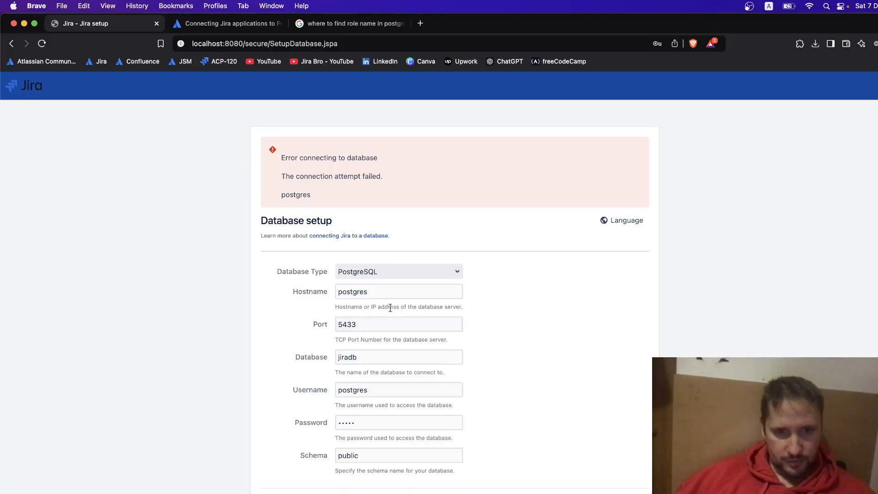
# Glance at the GRANT query in pgAdmin, then return to the Google role-name search results.
pyautogui.moveTo(369, 307); pyautogui.dragTo(460, 313)
pyautogui.click(596, 421)
pyautogui.press('super+Tab')
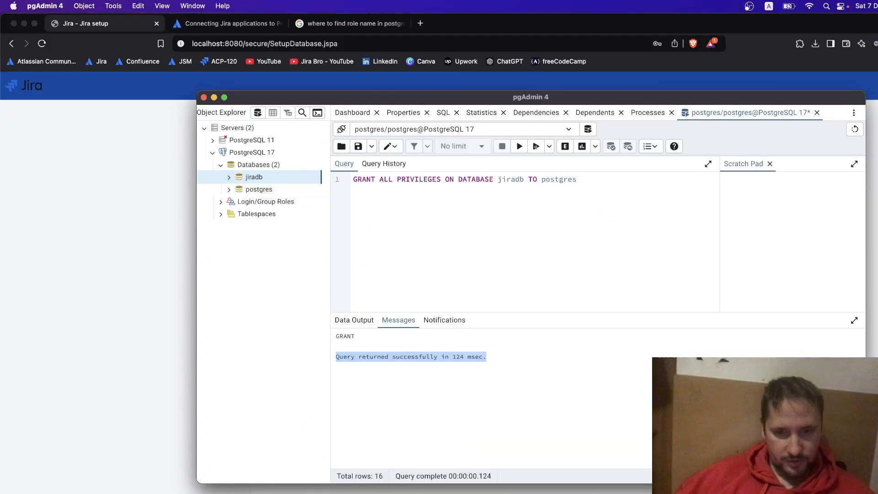
pyautogui.click(454, 208)
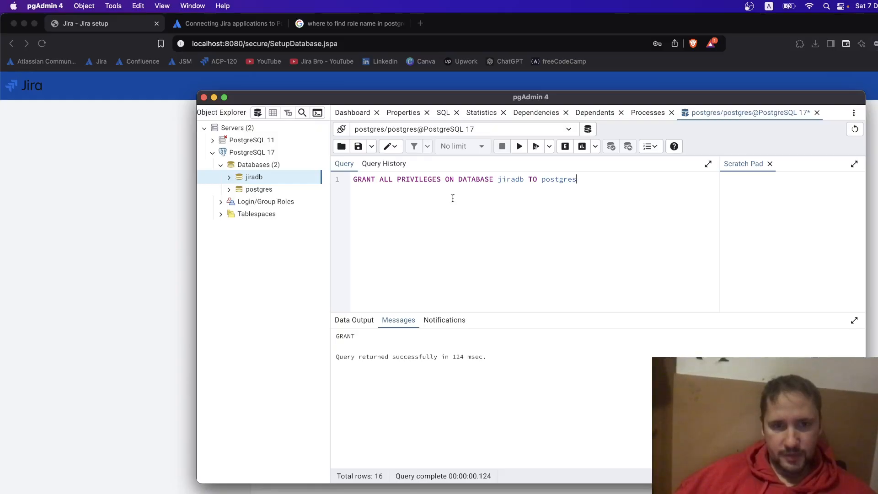
pyautogui.click(341, 18)
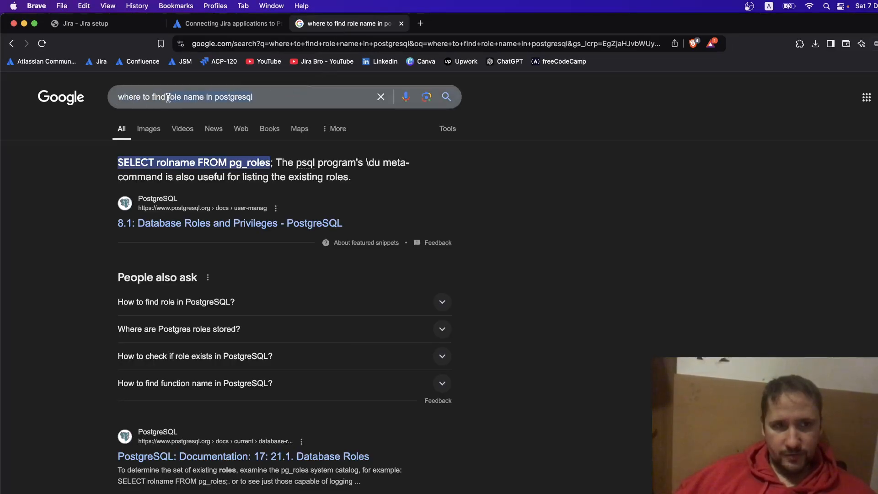
# Search 'where to find hostname in postgresql' and open the Stack Exchange answer.
pyautogui.moveTo(168, 98); pyautogui.dragTo(253, 97)
pyautogui.write('hostname in postgresql')
pyautogui.press('Return')
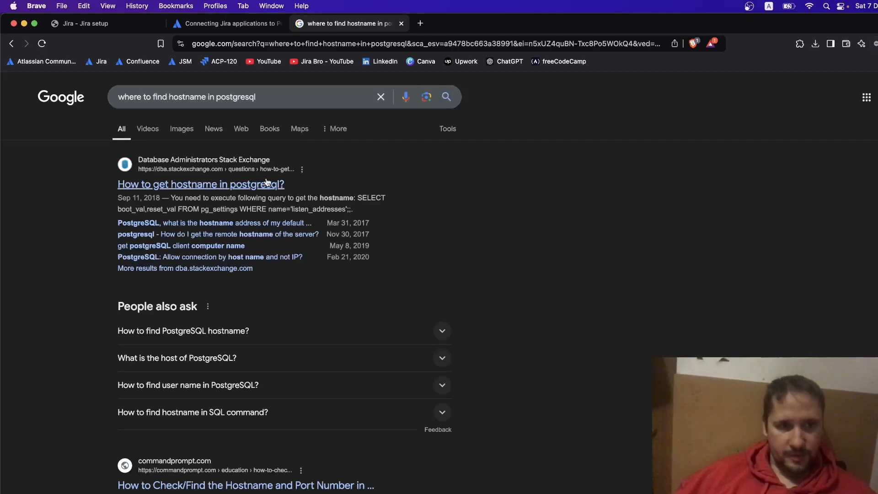
pyautogui.click(240, 184)
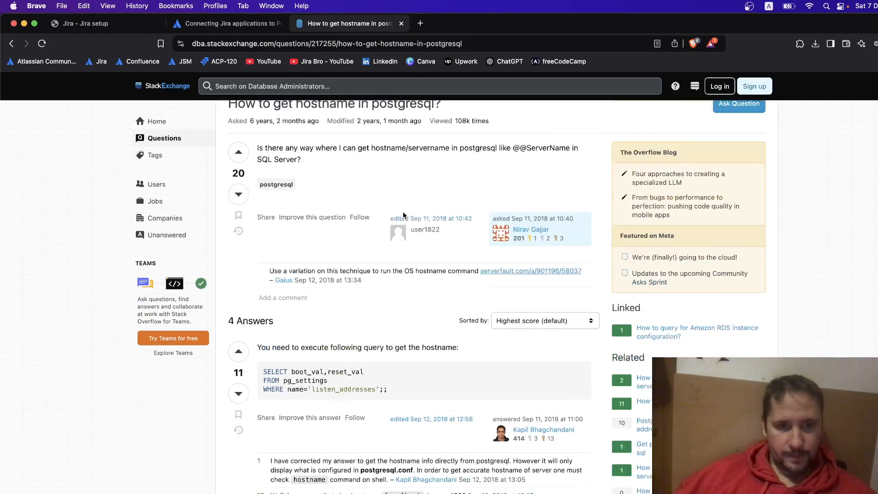
# Copy the SELECT boot_val,reset_val FROM pg_settings query from the answer.
pyautogui.scroll(-3, 404, 214)
pyautogui.scroll(-4, 402, 211)
pyautogui.moveTo(291, 200); pyautogui.dragTo(454, 204)
pyautogui.moveTo(396, 243); pyautogui.dragTo(263, 225)
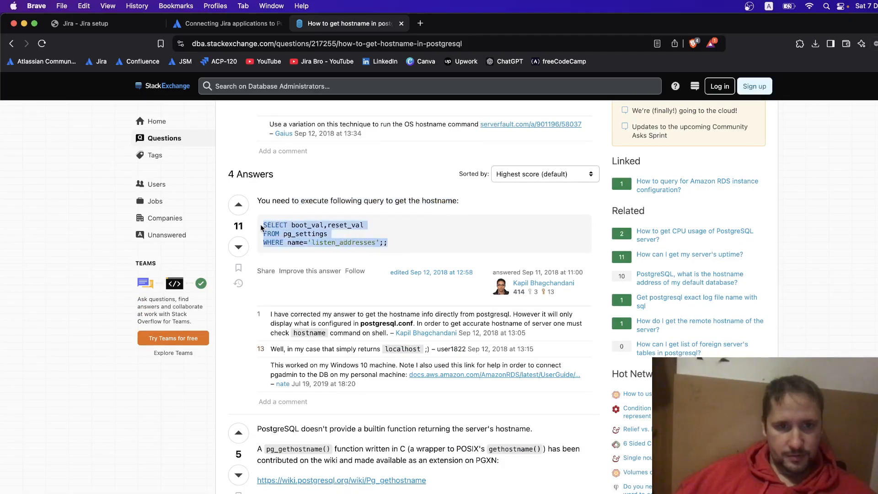
pyautogui.rightClick(286, 224)
pyautogui.click(303, 251)
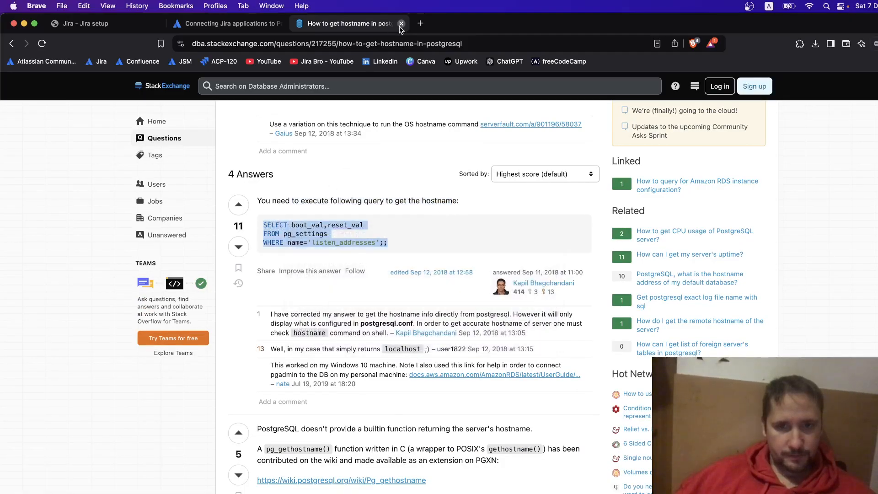
# Close the Stack Exchange page and select the GRANT line in pgAdmin for replacement.
pyautogui.click(401, 23)
pyautogui.press('super+Tab')
pyautogui.moveTo(593, 179); pyautogui.dragTo(354, 179)
pyautogui.rightClick(359, 180)
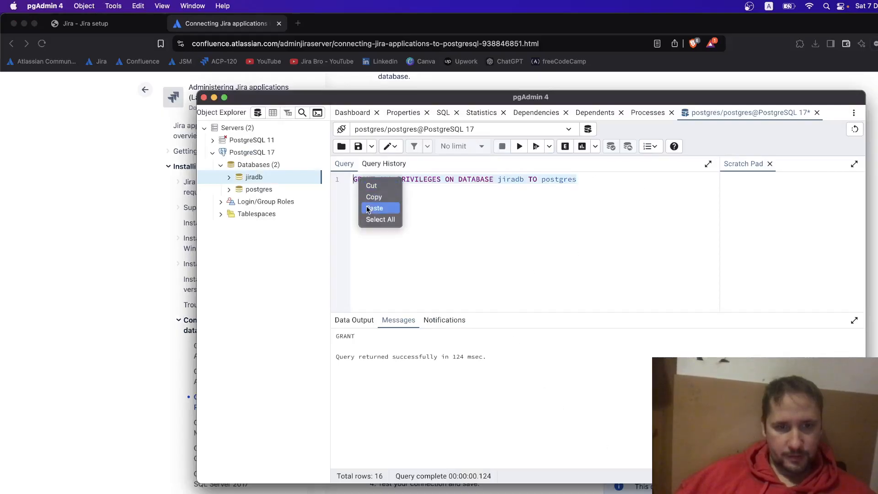
# Paste and run the listen_addresses query, which returns localhost.
pyautogui.click(374, 208)
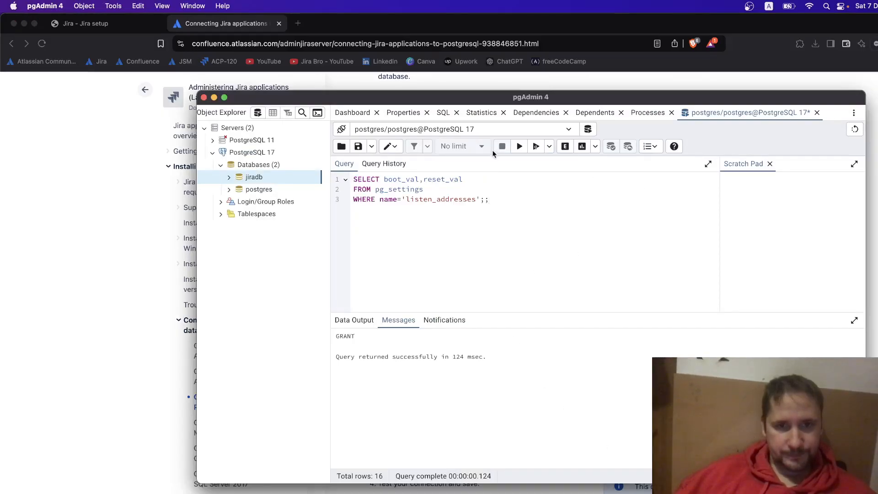
pyautogui.click(519, 146)
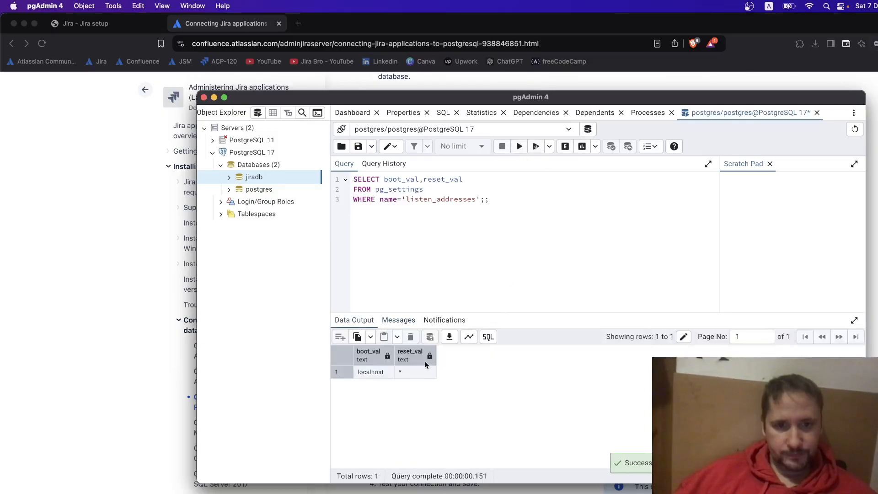
pyautogui.click(369, 374)
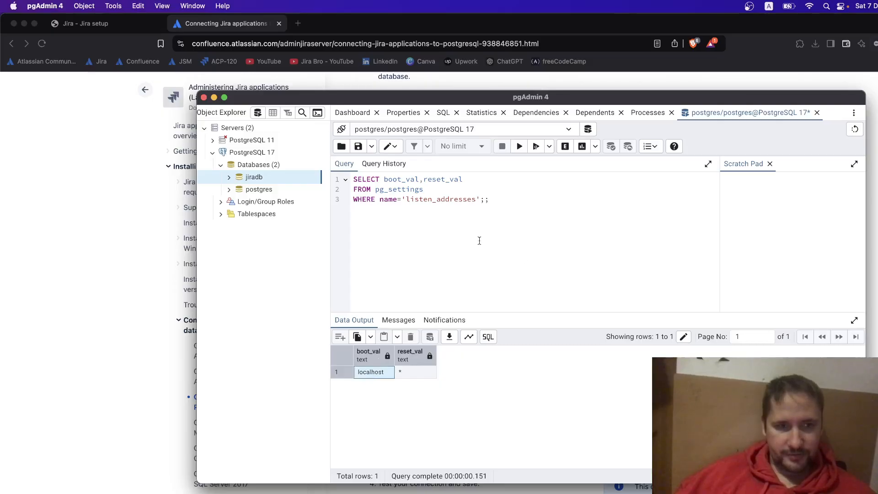
# Change Jira's database hostname from postgres to localhost.
pyautogui.click(113, 23)
pyautogui.doubleClick(364, 291)
pyautogui.write('localhost')
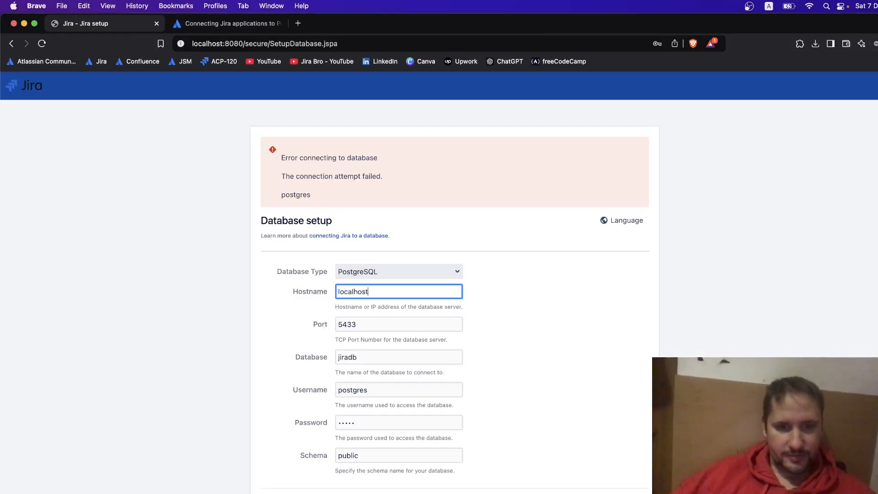
# Resubmit the PostgreSQL connection with host localhost to start database setup, then view the connection guide.
pyautogui.click(576, 384)
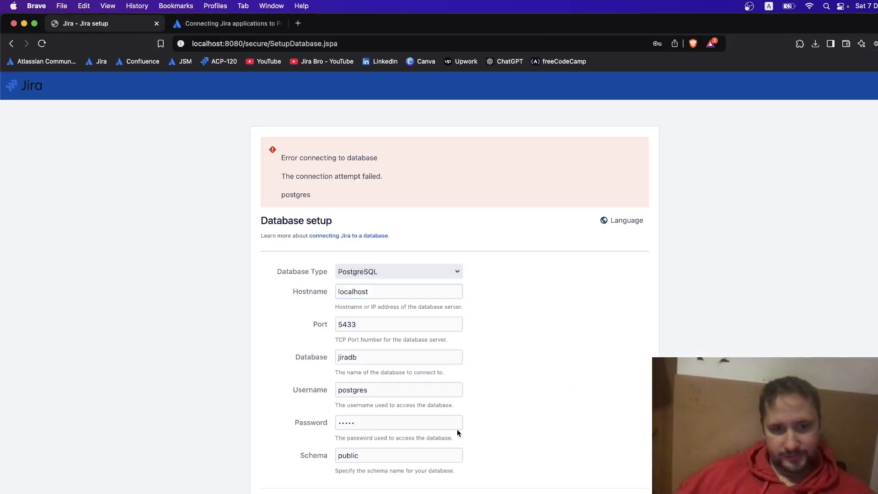
pyautogui.click(349, 493)
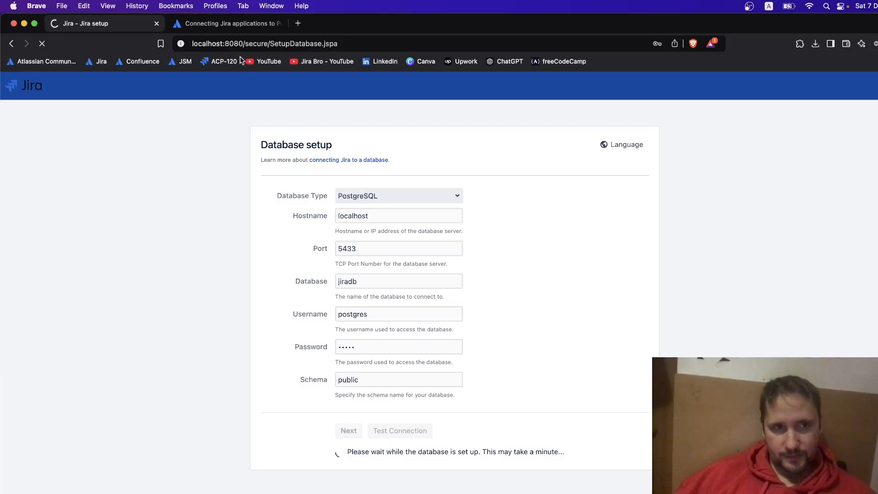
pyautogui.click(226, 24)
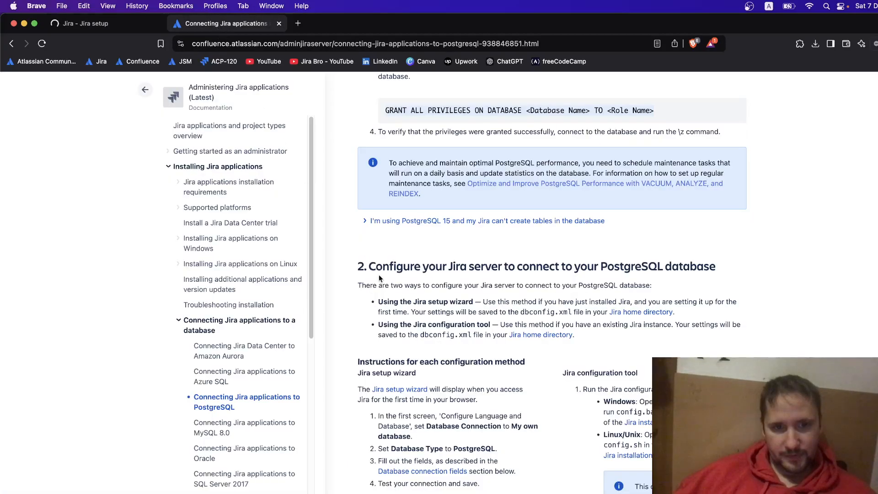
# Return to the Jira setup, now on Set up application properties.
pyautogui.click(86, 29)
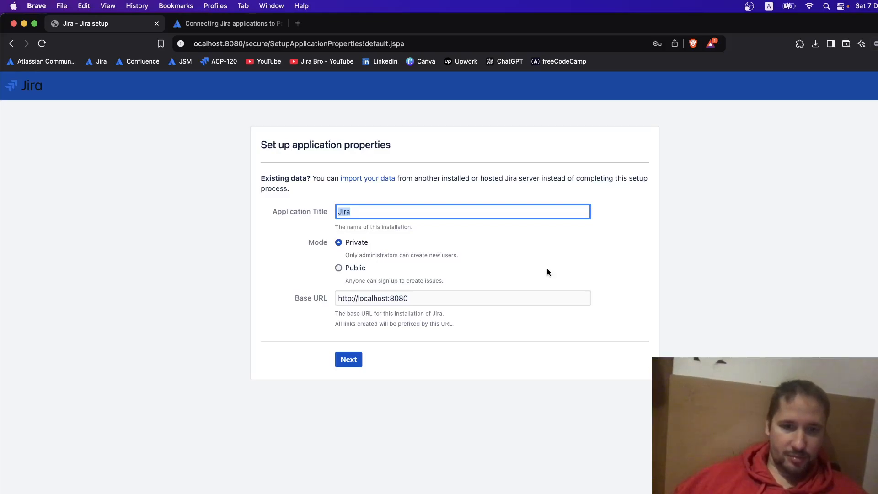
# Title the installation 'Jira Service Desk', then open My Atlassian's trial license generator.
pyautogui.click(361, 209)
pyautogui.click(316, 209)
pyautogui.write('J')
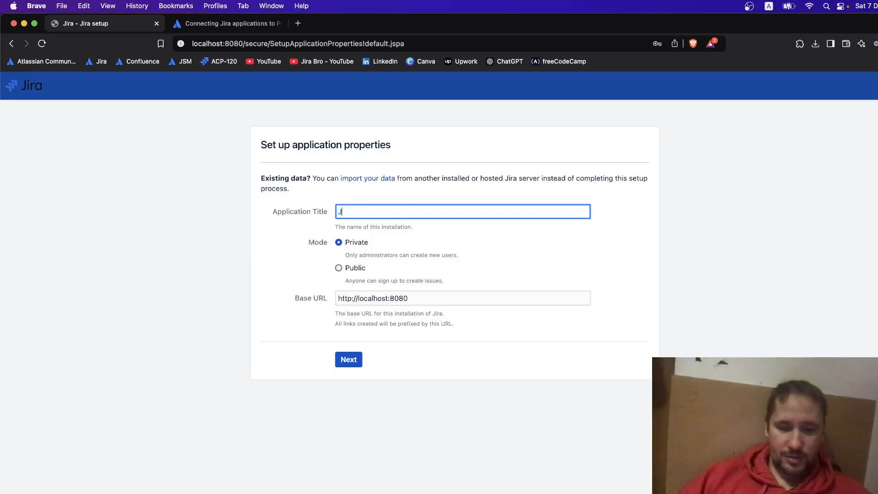
pyautogui.write('ira Service Desk')
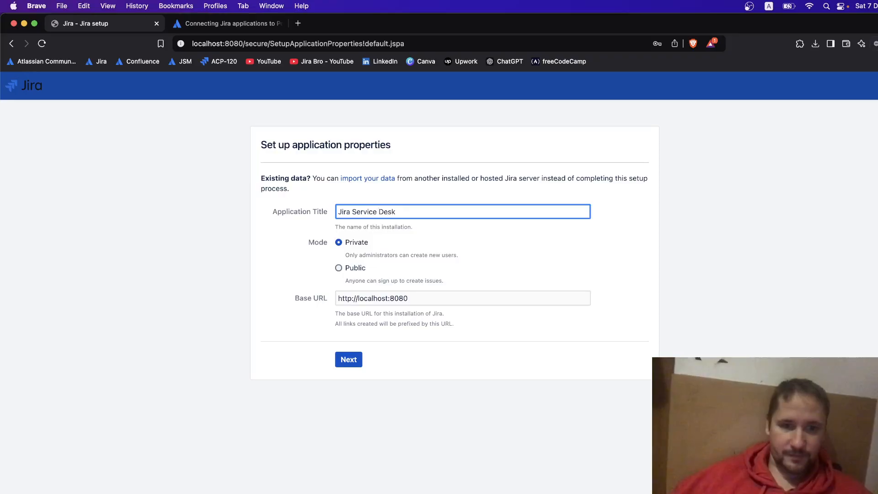
pyautogui.click(357, 370)
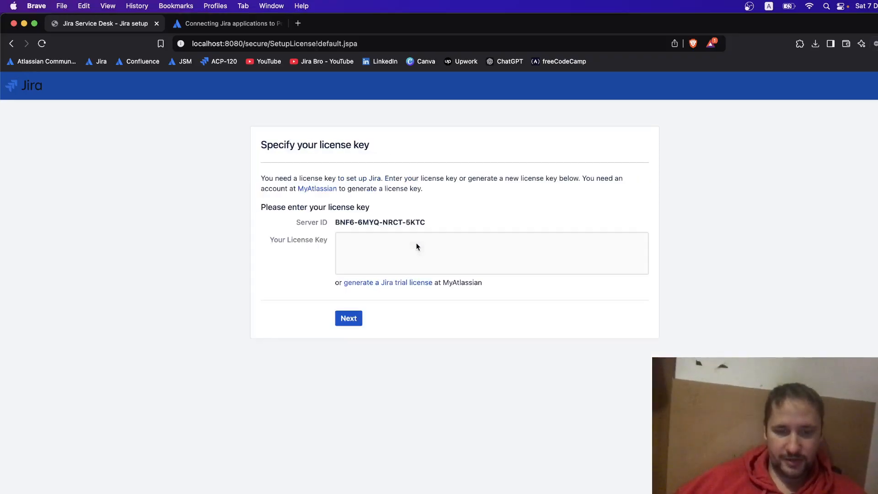
pyautogui.click(351, 318)
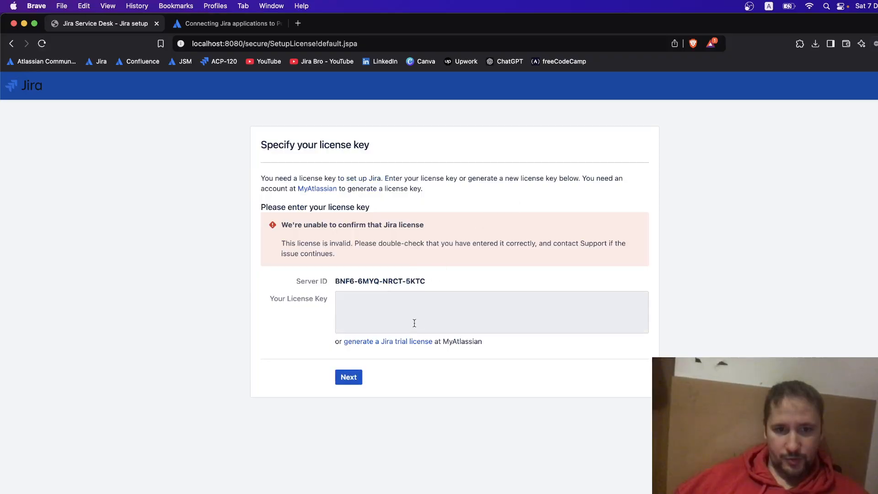
pyautogui.click(384, 346)
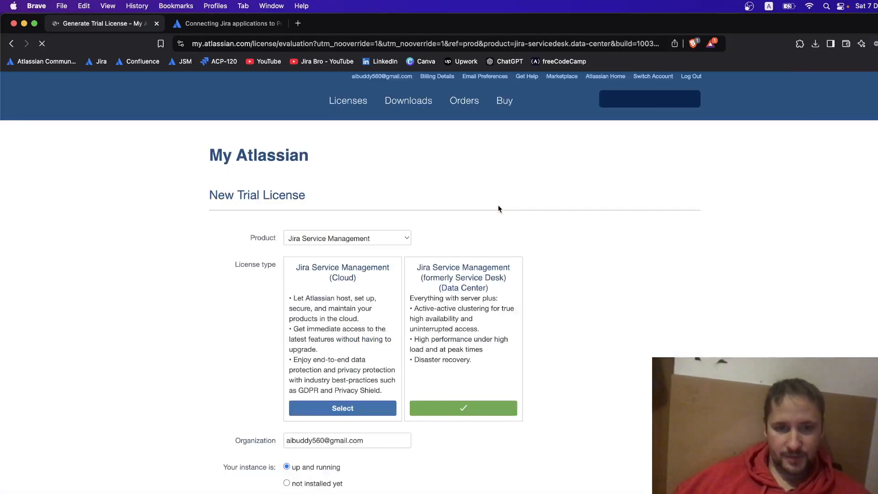
# Generate a Jira Service Management Data Center trial license and install it on localhost.
pyautogui.moveTo(427, 268); pyautogui.dragTo(496, 270)
pyautogui.click(537, 273)
pyautogui.scroll(-3, 613, 286)
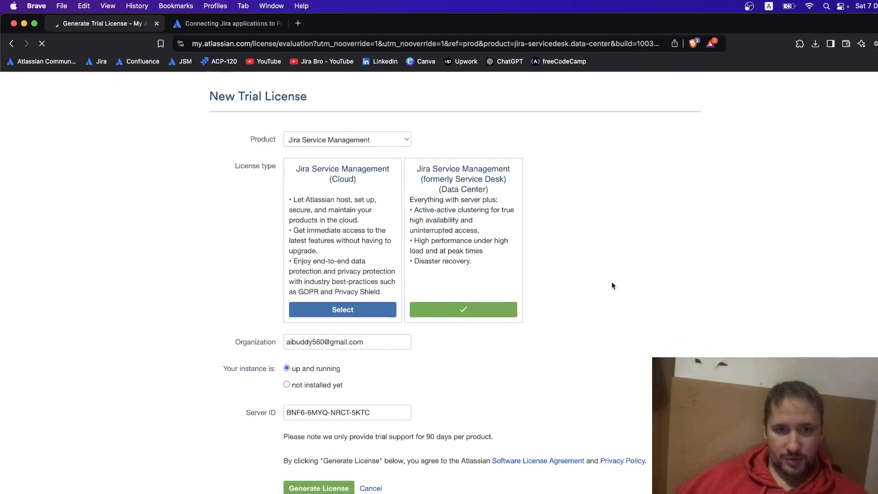
pyautogui.scroll(-7, 376, 401)
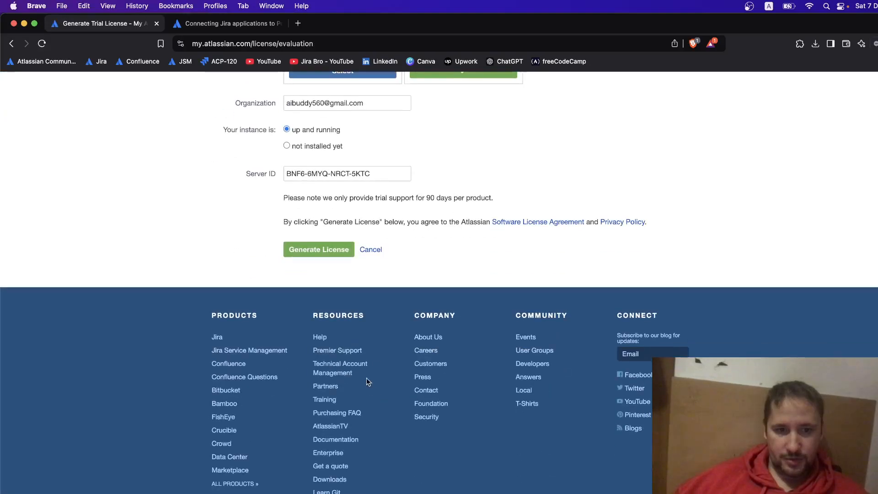
pyautogui.click(318, 249)
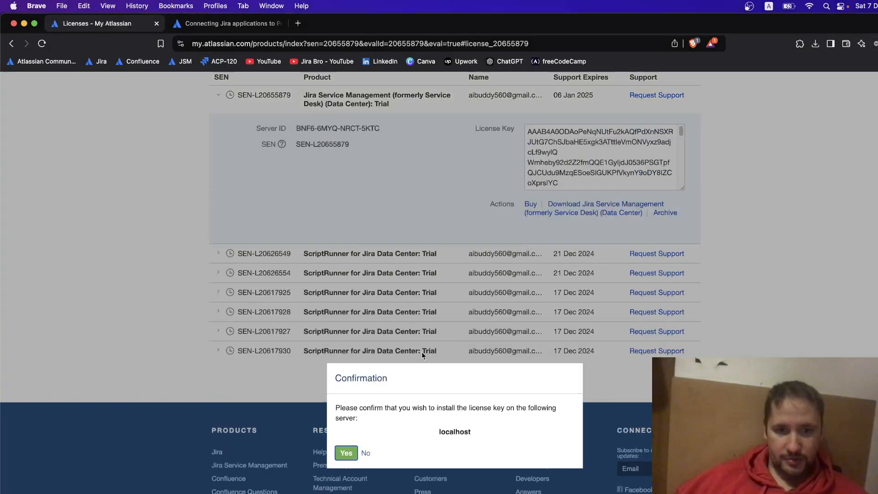
pyautogui.click(355, 450)
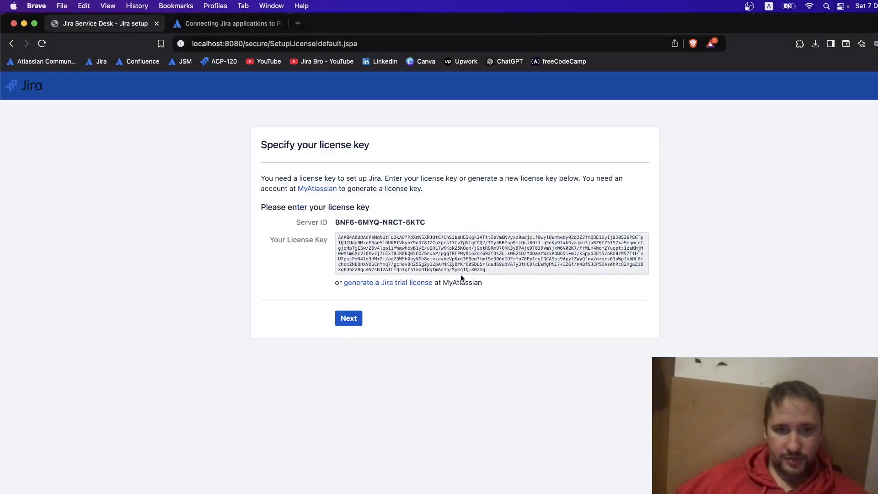
# Submit the trial license key, dismiss the License generated toast, and return to the PostgreSQL guide.
pyautogui.click(349, 319)
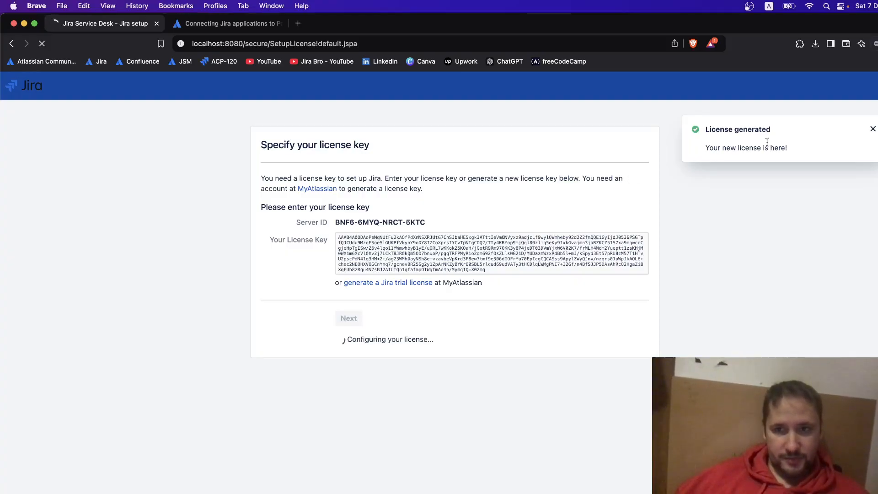
pyautogui.click(872, 129)
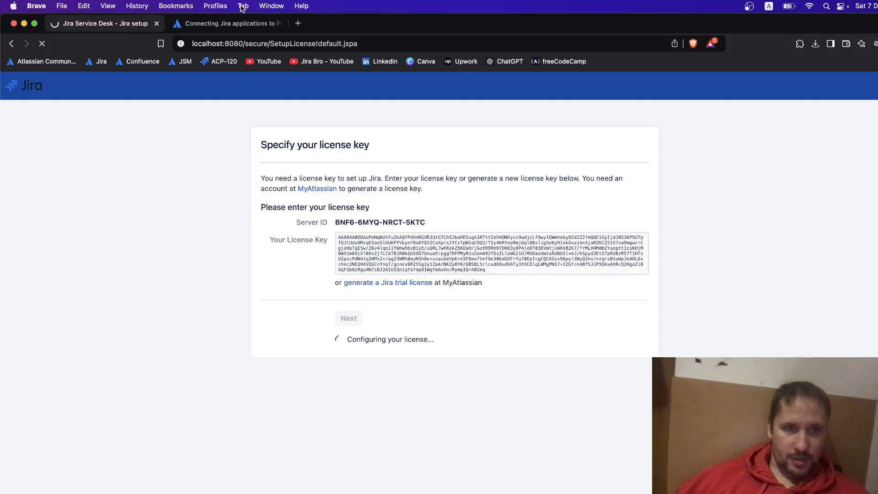
pyautogui.click(224, 23)
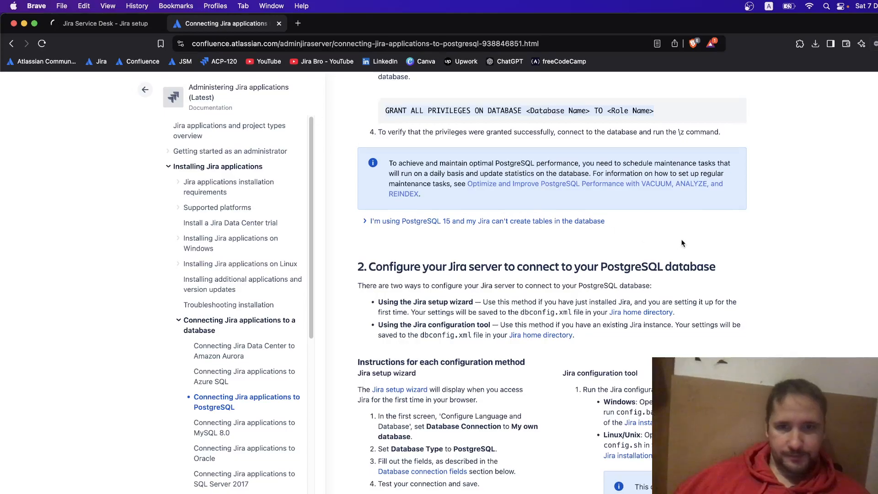
pyautogui.scroll(10, 681, 243)
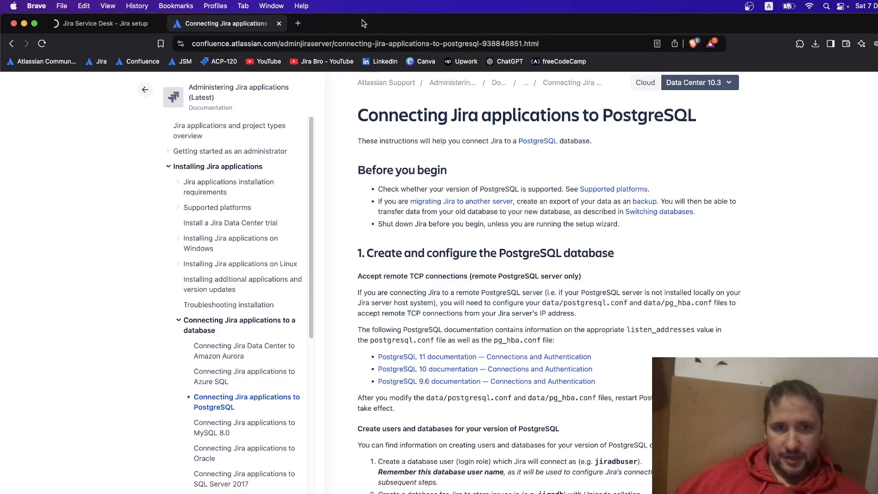
pyautogui.scroll(-5, 773, 221)
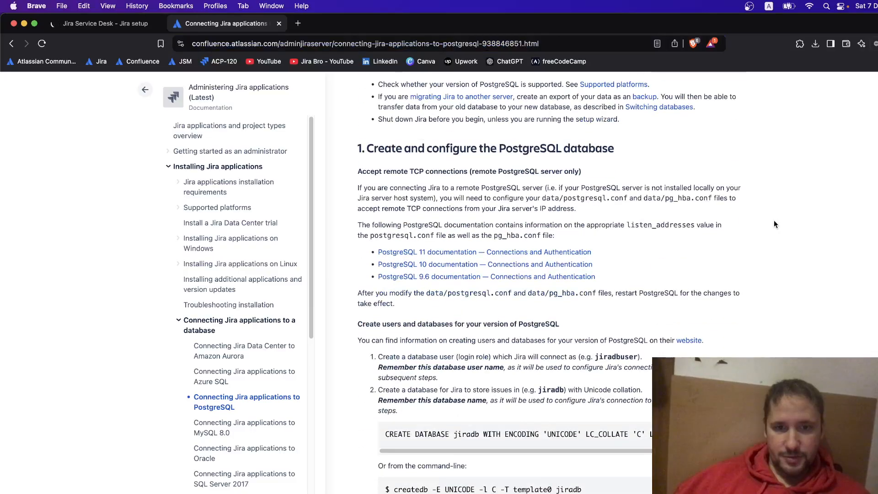
pyautogui.scroll(-2, 774, 223)
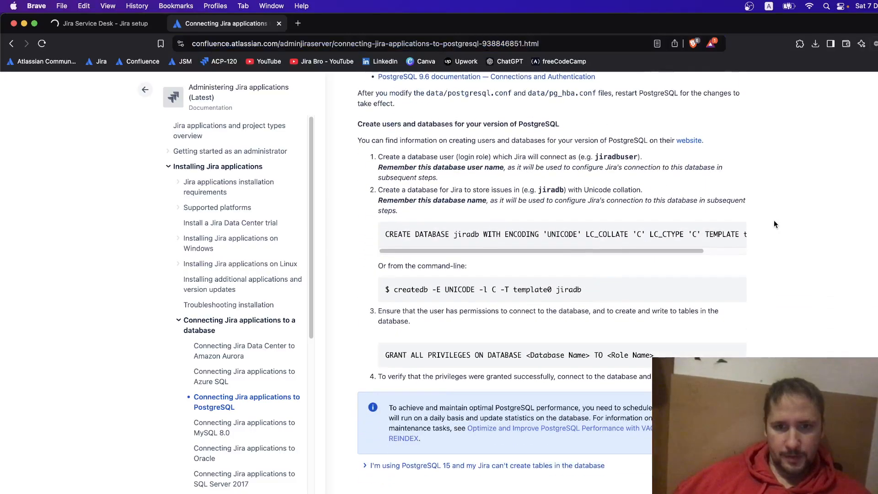
pyautogui.moveTo(378, 157); pyautogui.dragTo(647, 164)
pyautogui.click(647, 163)
pyautogui.hscroll(3, 731, 234)
pyautogui.scroll(-3, 678, 307)
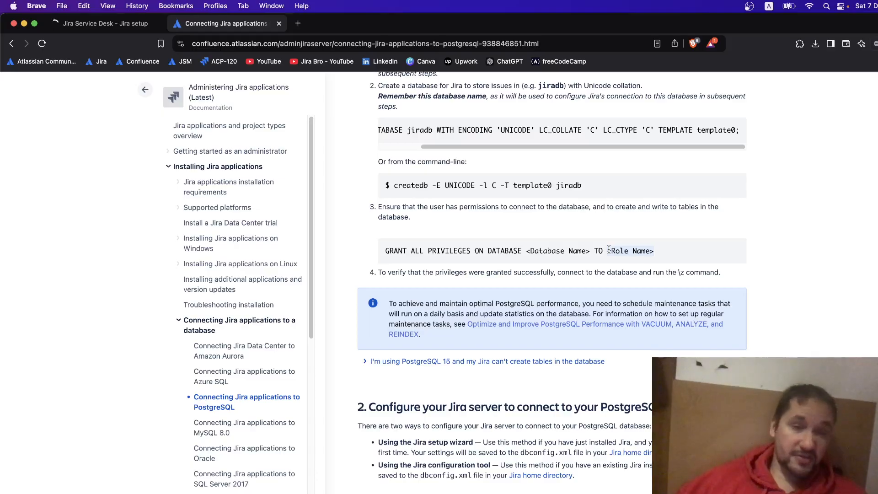
pyautogui.click(112, 24)
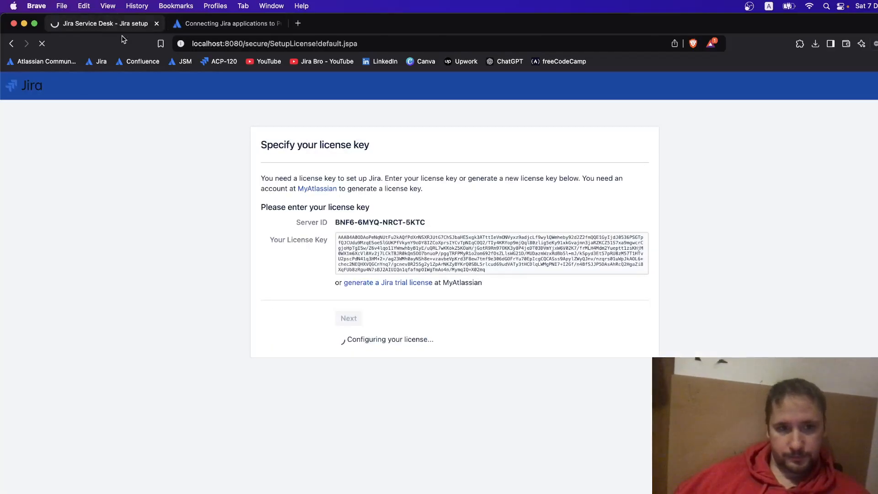
pyautogui.click(226, 23)
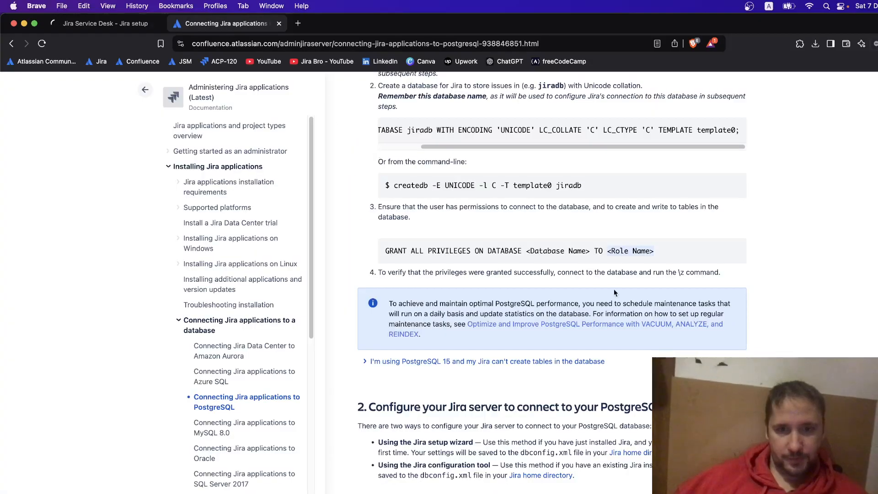
pyautogui.scroll(-15, 619, 292)
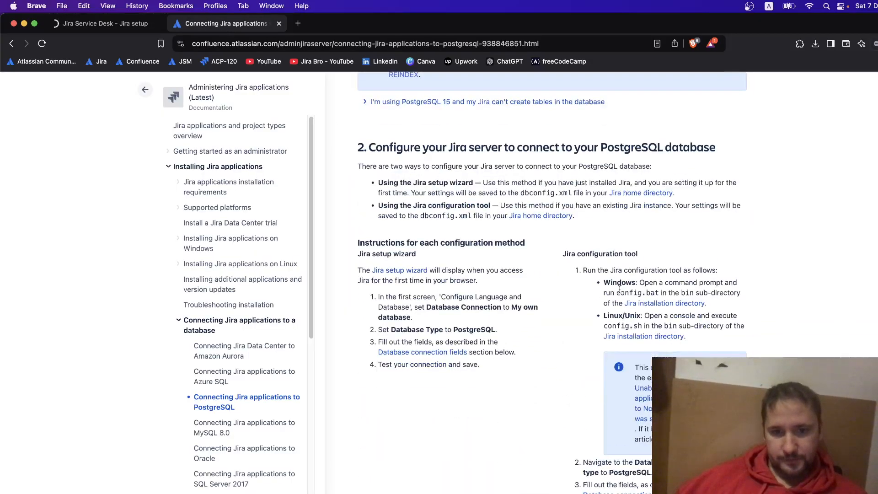
pyautogui.scroll(-5, 530, 262)
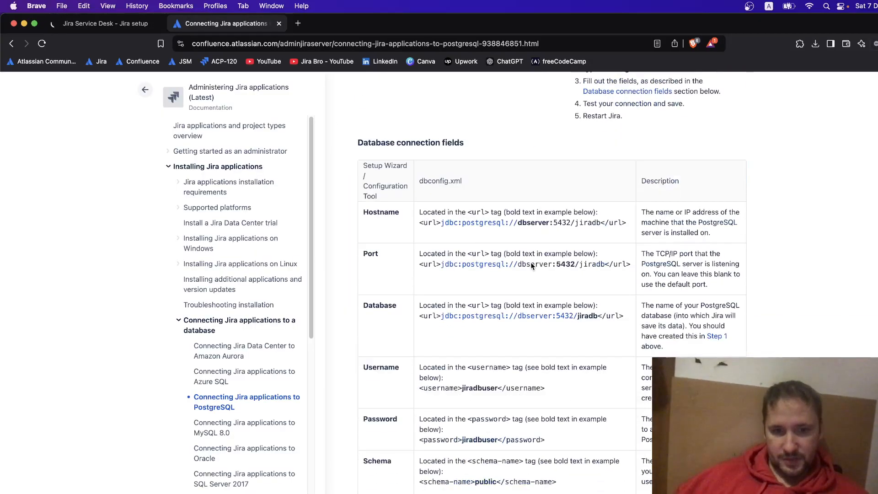
pyautogui.scroll(15, 530, 262)
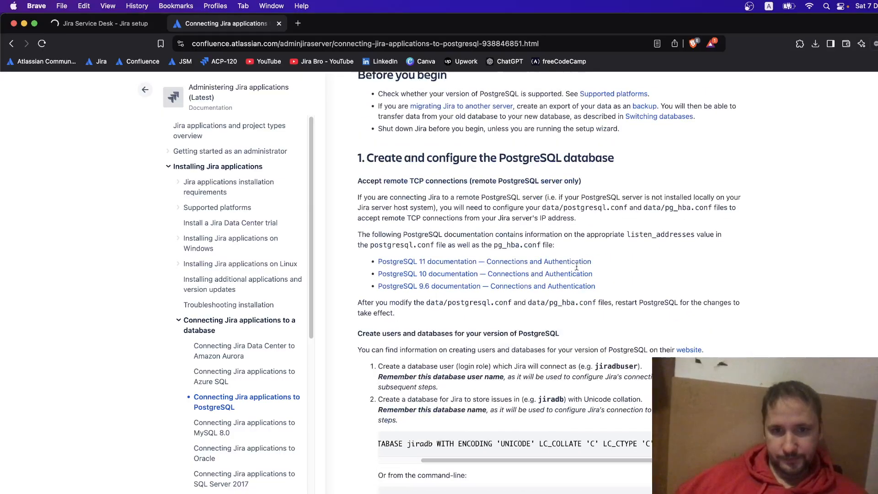
pyautogui.press('super+Tab')
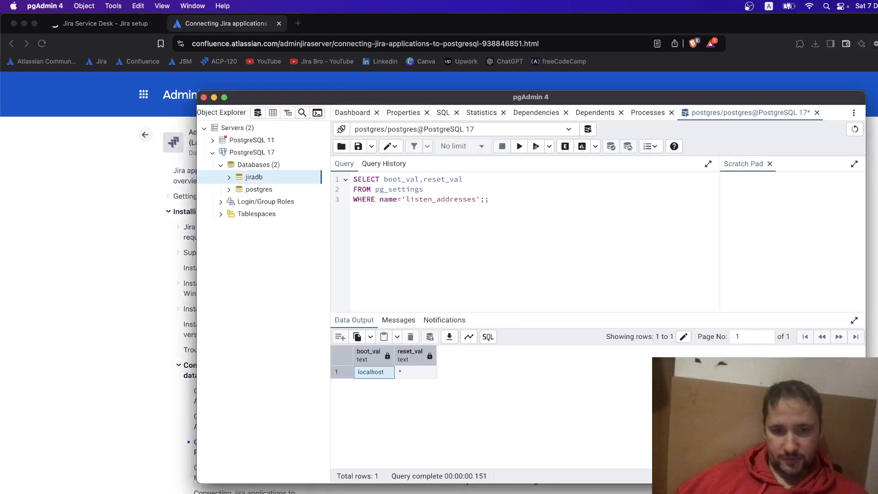
pyautogui.click(88, 197)
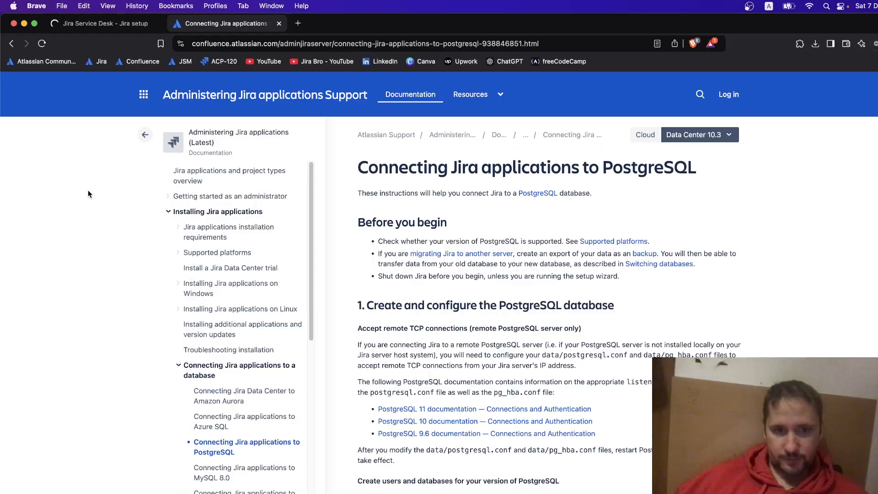
pyautogui.click(109, 23)
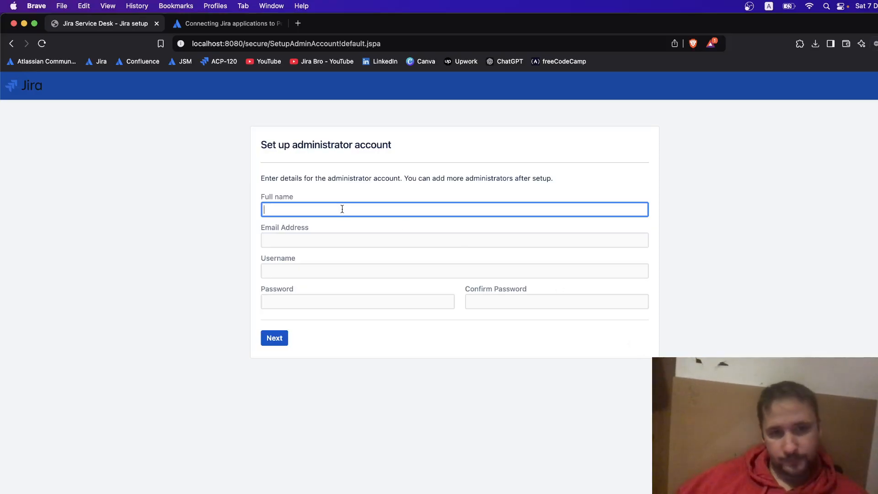
# Enter the administrator's full name and move on to the Email Address field.
pyautogui.write('Jira Br')
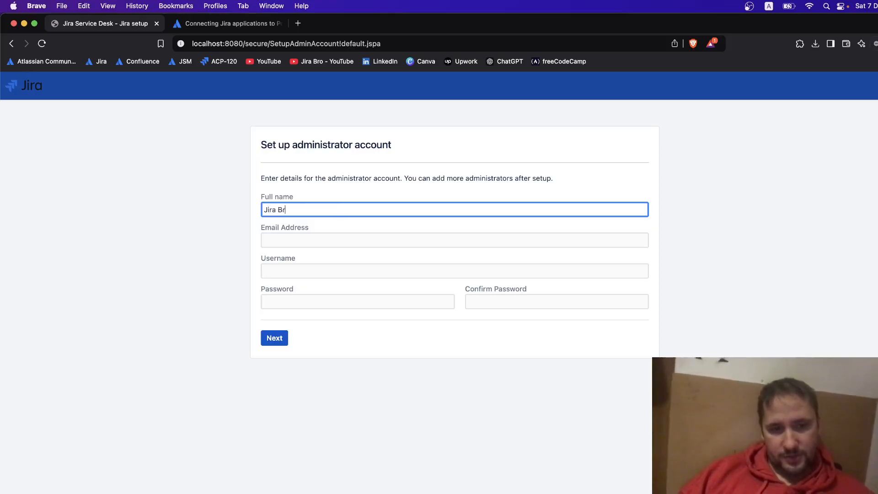
pyautogui.write('o')
pyautogui.press('Tab')
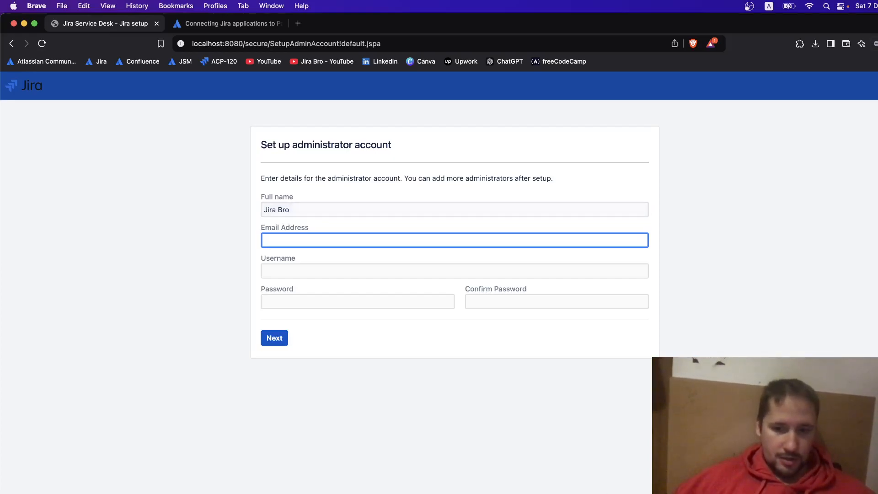
pyautogui.press('super+Tab')
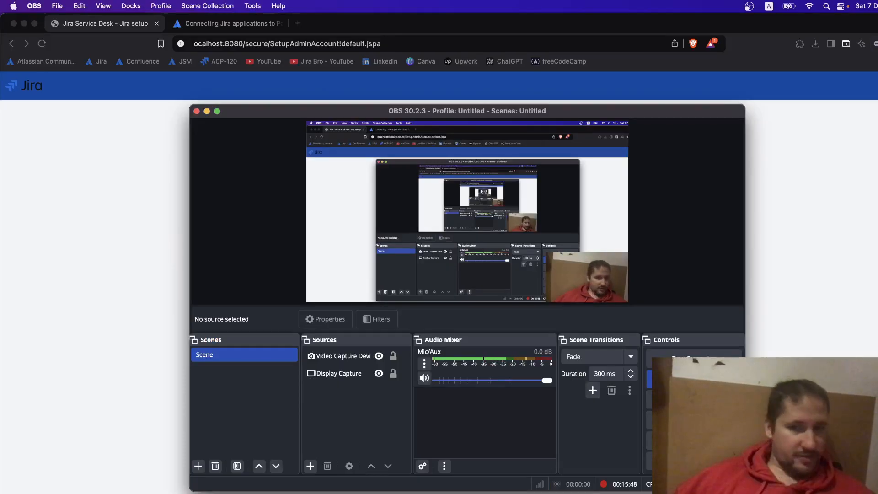
# Try configuring email notifications now and test the mail server connection.
pyautogui.press('super+Tab')
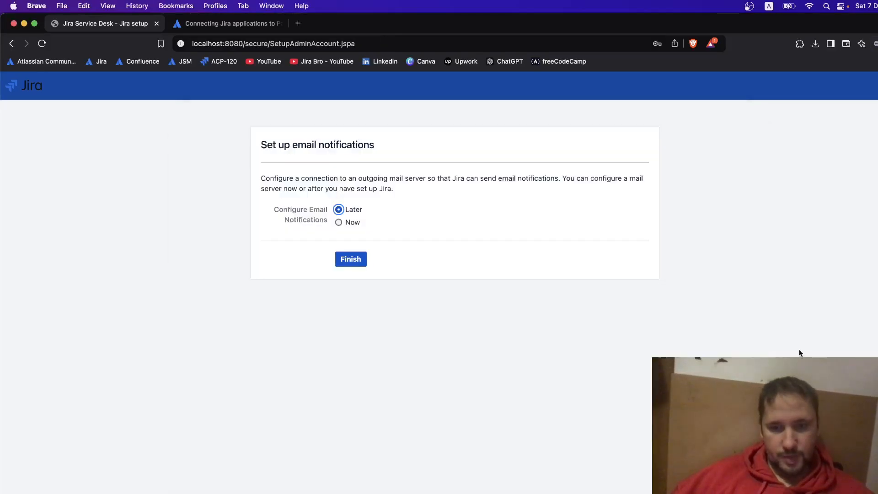
pyautogui.click(388, 253)
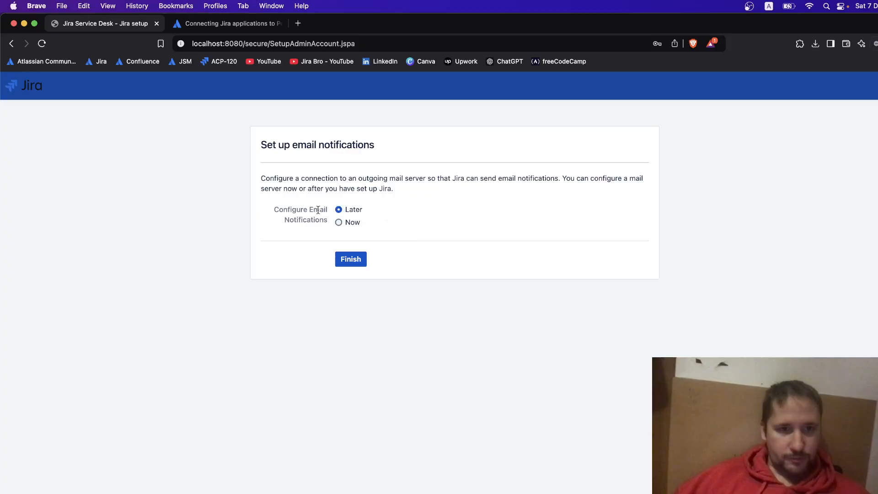
pyautogui.moveTo(274, 178); pyautogui.dragTo(470, 188)
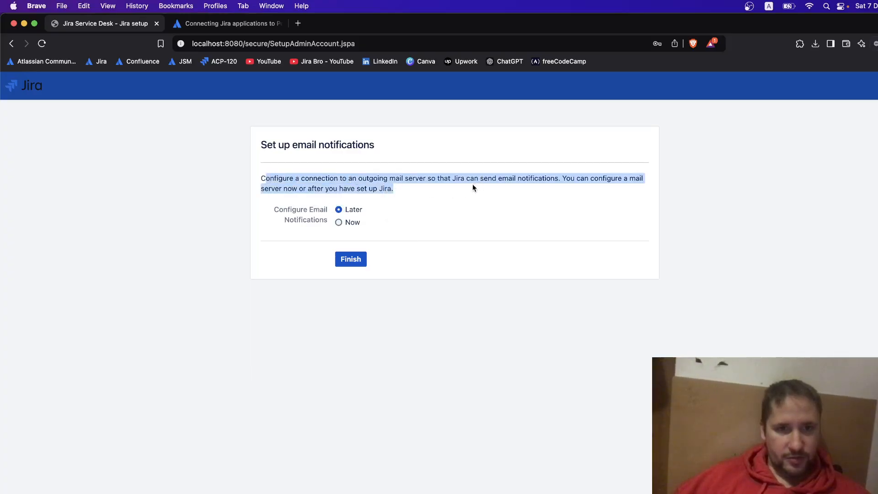
pyautogui.click(410, 178)
pyautogui.moveTo(400, 178); pyautogui.dragTo(591, 181)
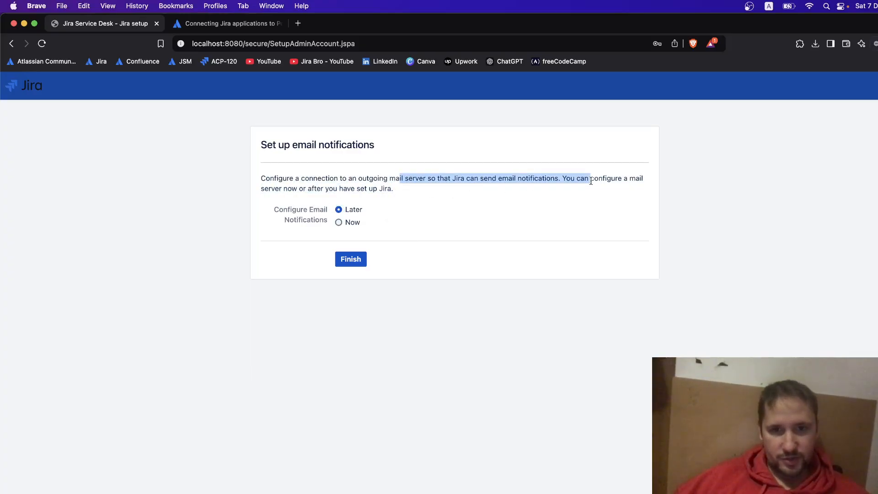
pyautogui.click(600, 211)
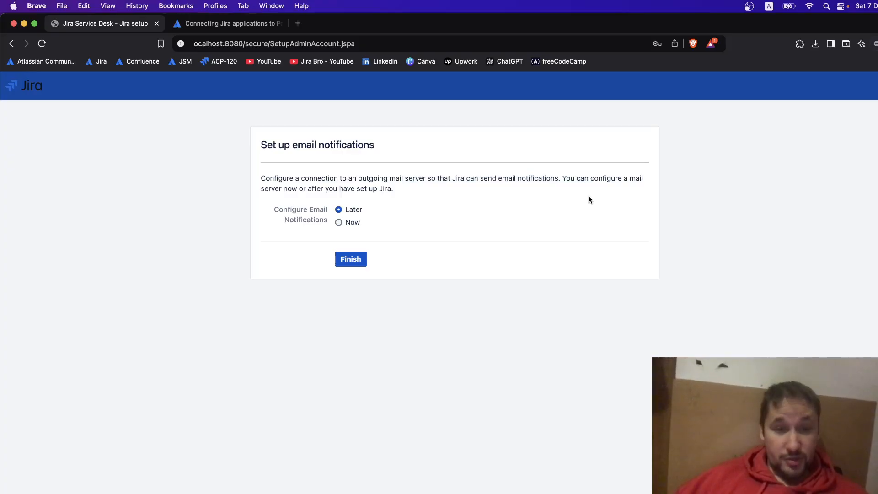
pyautogui.click(351, 222)
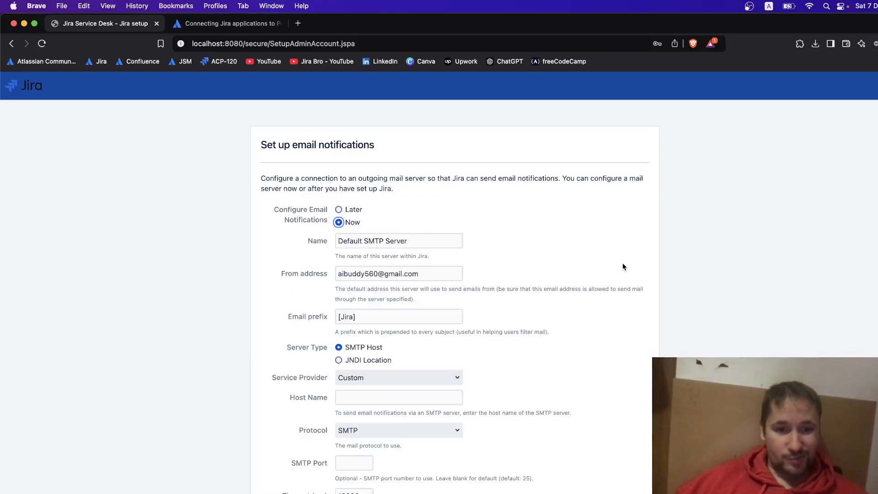
pyautogui.scroll(-1, 623, 266)
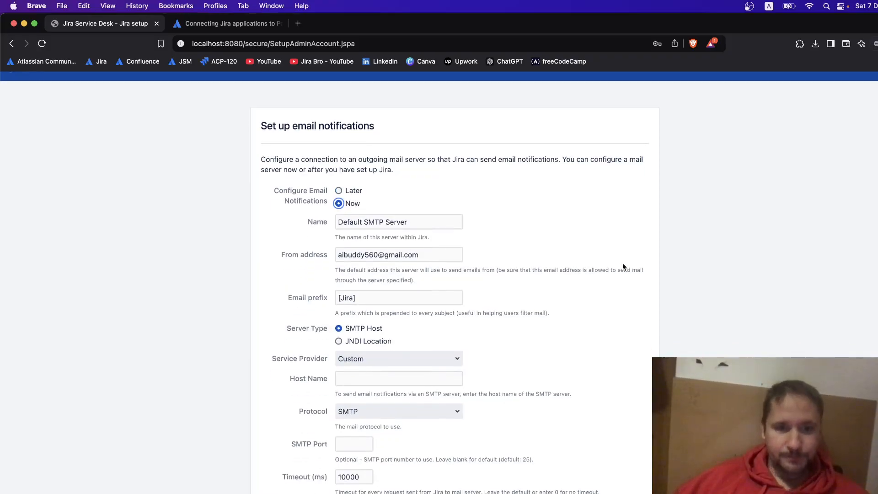
pyautogui.scroll(-5, 623, 267)
pyautogui.click(404, 493)
pyautogui.scroll(-1, 580, 445)
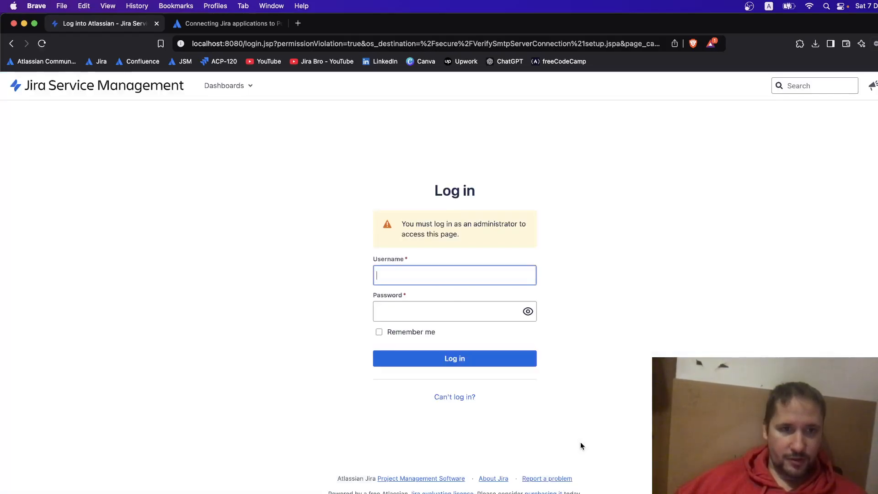
# Go back and finish setup with email notifications left for Later.
pyautogui.click(12, 43)
pyautogui.click(13, 43)
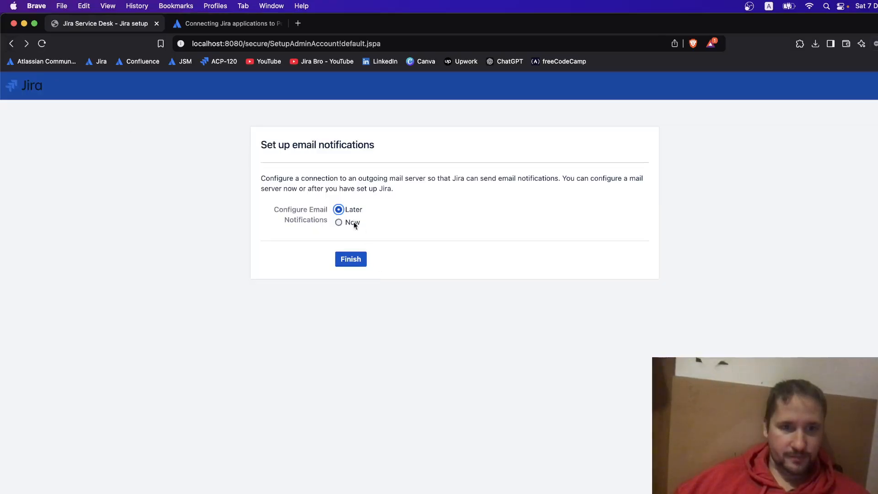
pyautogui.click(361, 263)
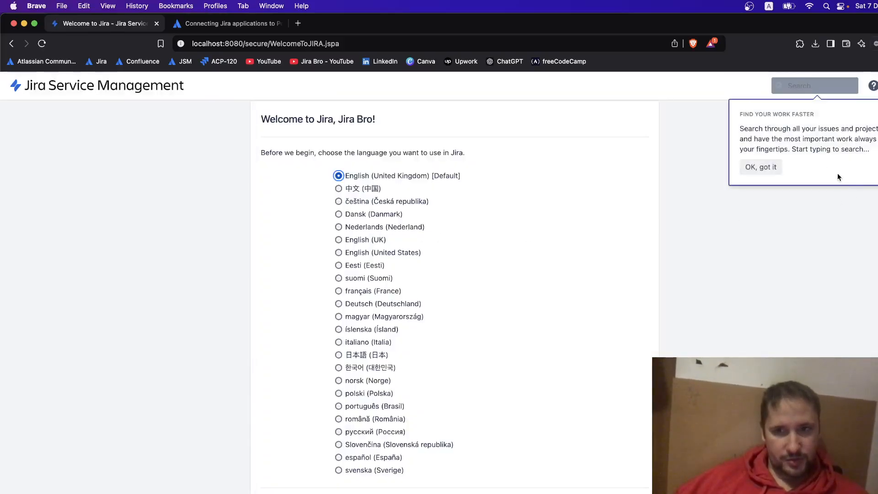
# Accept the default language and avatar, then choose an IT service management sample-data project.
pyautogui.click(761, 169)
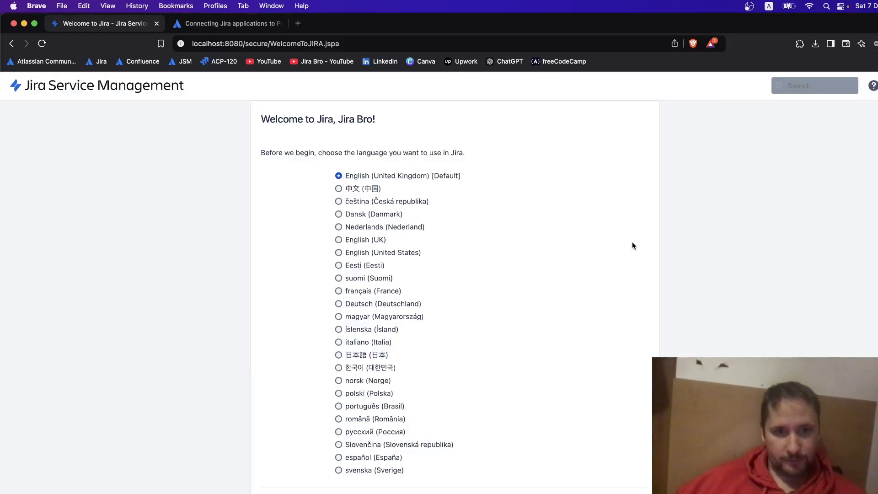
pyautogui.press('Return')
pyautogui.click(630, 275)
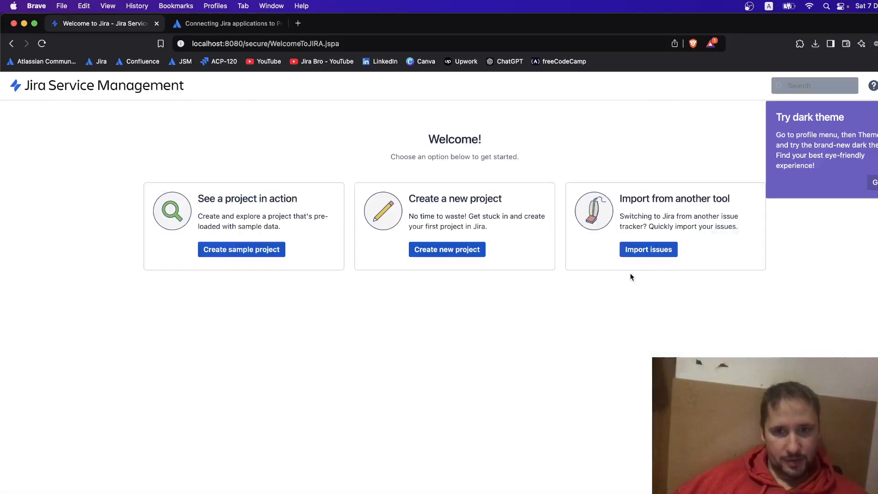
pyautogui.click(447, 249)
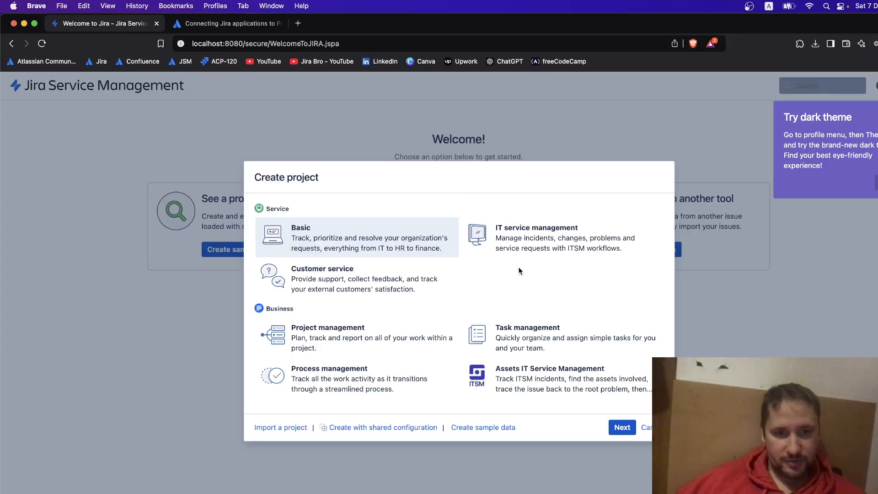
pyautogui.click(482, 429)
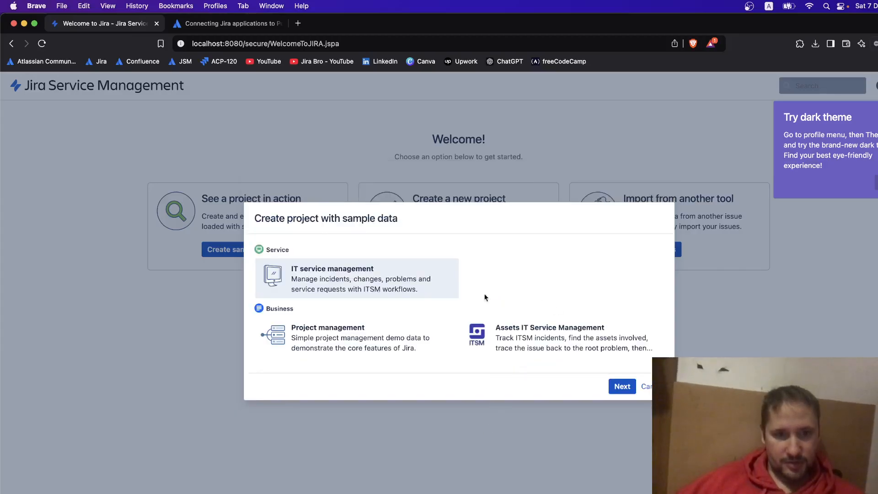
pyautogui.click(622, 387)
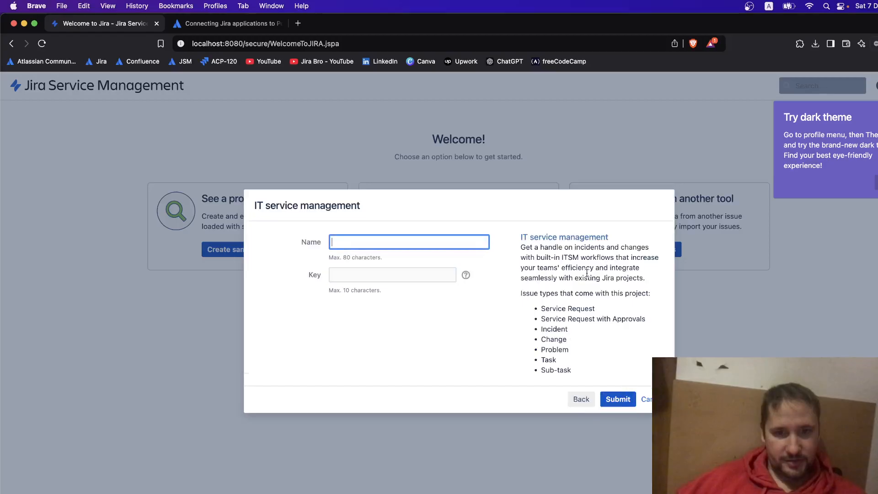
# Name the sample project 'IT Support' (key IS) and create it.
pyautogui.click(374, 247)
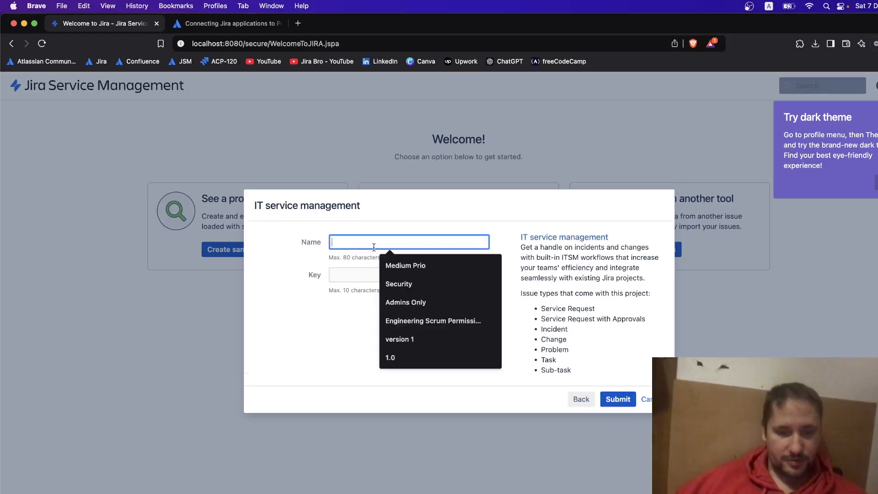
pyautogui.write('IT Support')
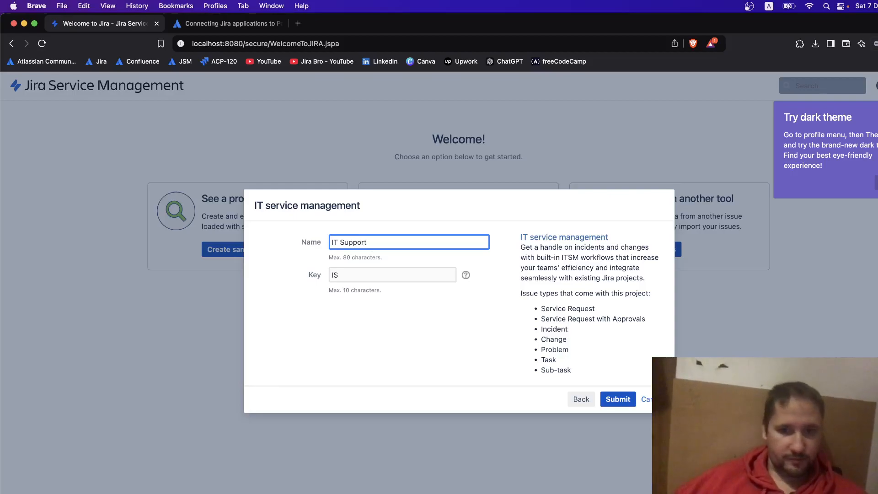
pyautogui.click(618, 399)
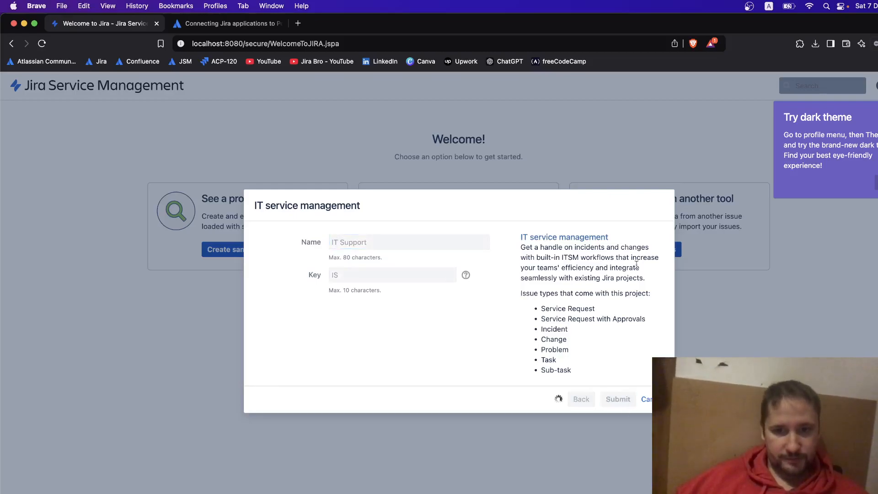
pyautogui.moveTo(540, 308); pyautogui.dragTo(539, 291)
pyautogui.click(546, 327)
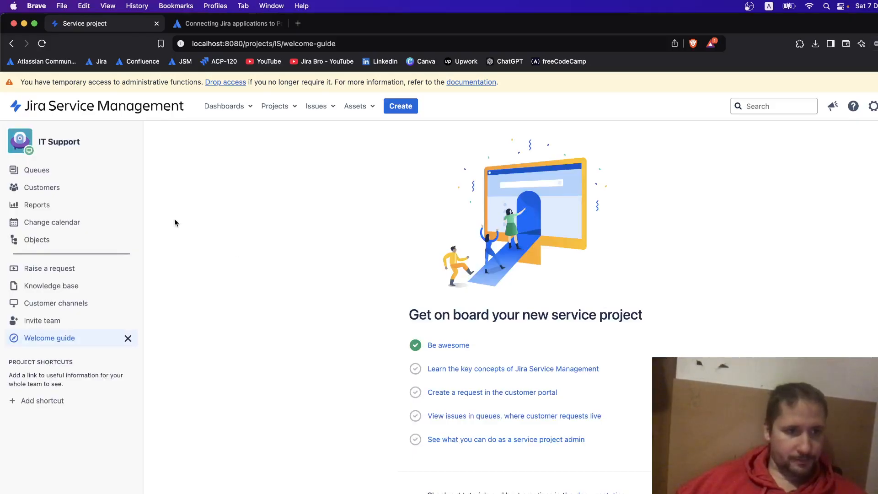
# Hide the welcome guide so the All open queue shows 22 sample requests.
pyautogui.click(128, 338)
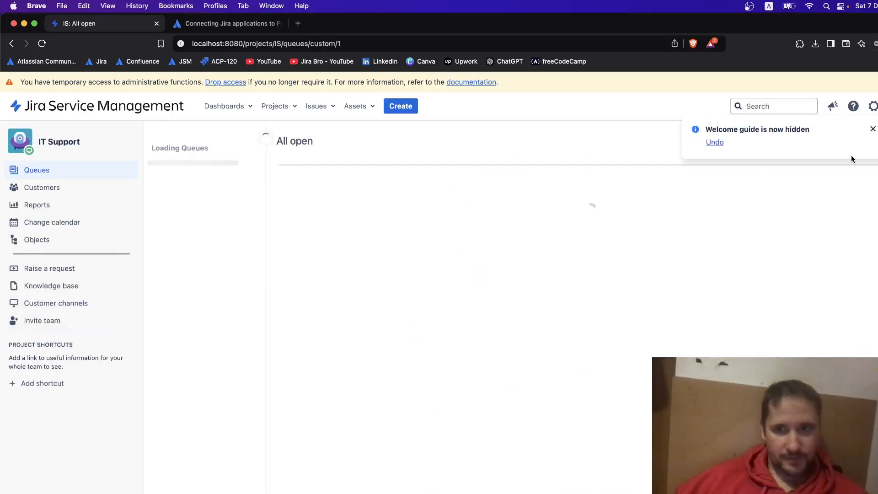
pyautogui.click(873, 128)
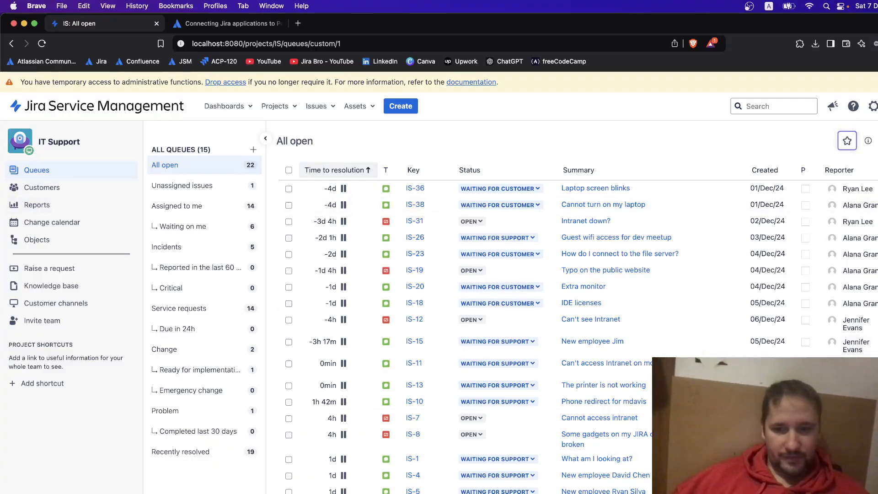
pyautogui.press('super+Tab')
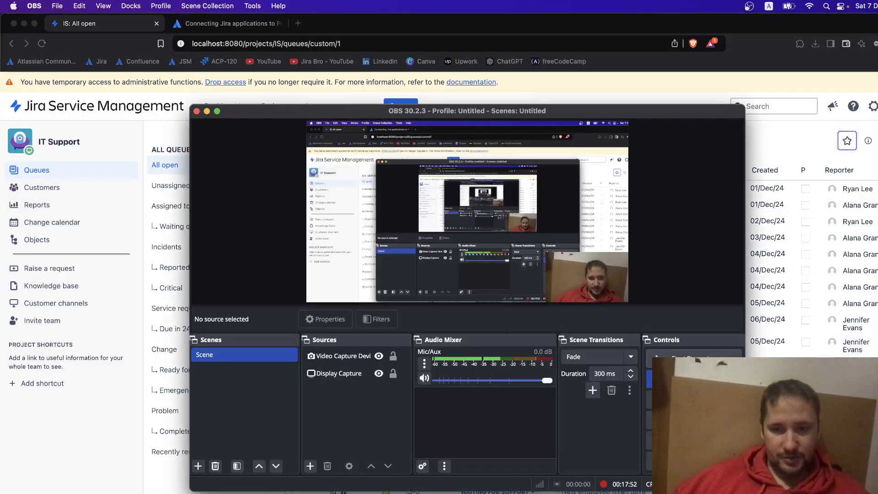